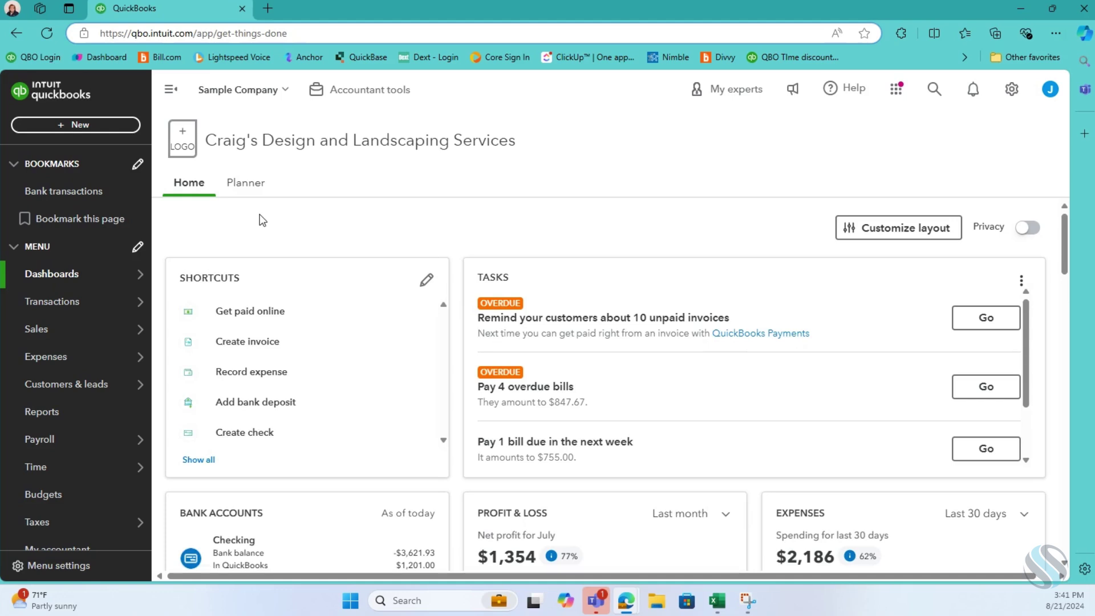
From Recurring transactions, start a new template and choose Journal Entry as its type.
mouse_move(100, 305)
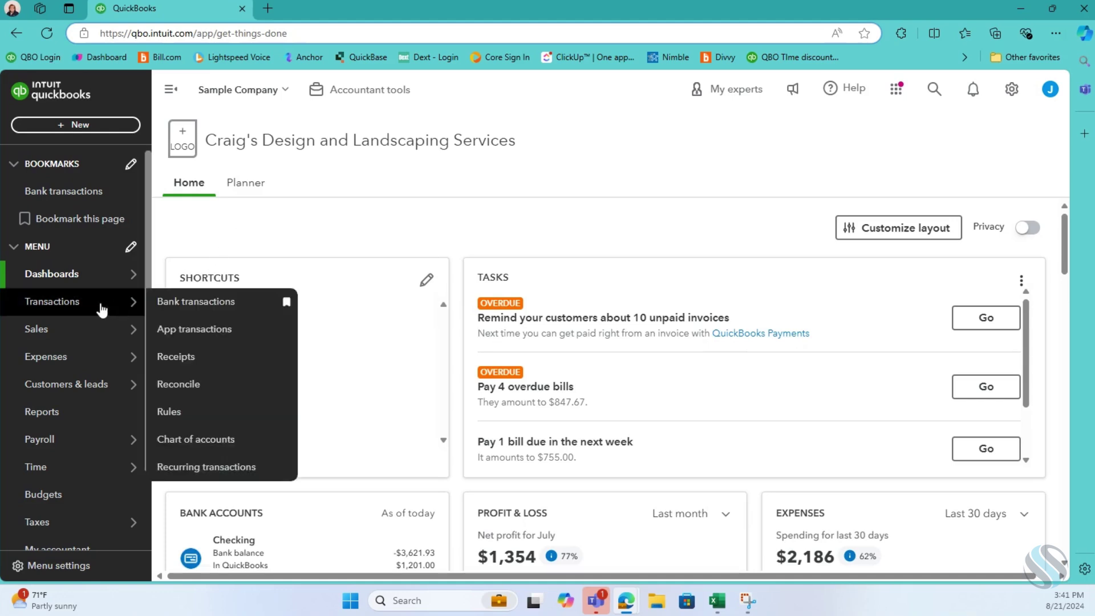
left_click(222, 469)
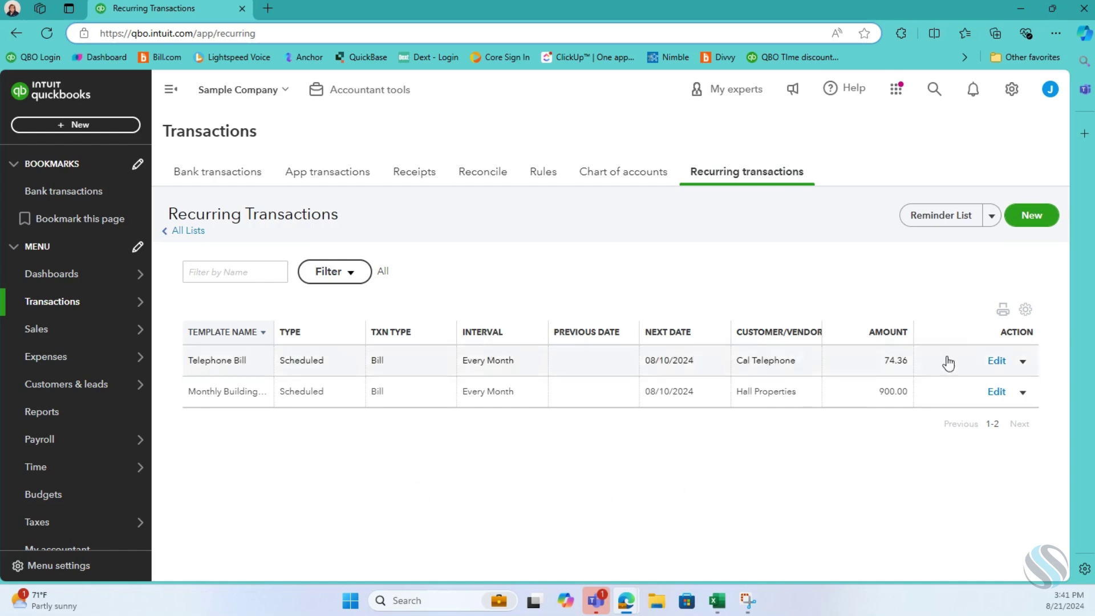
left_click(1042, 222)
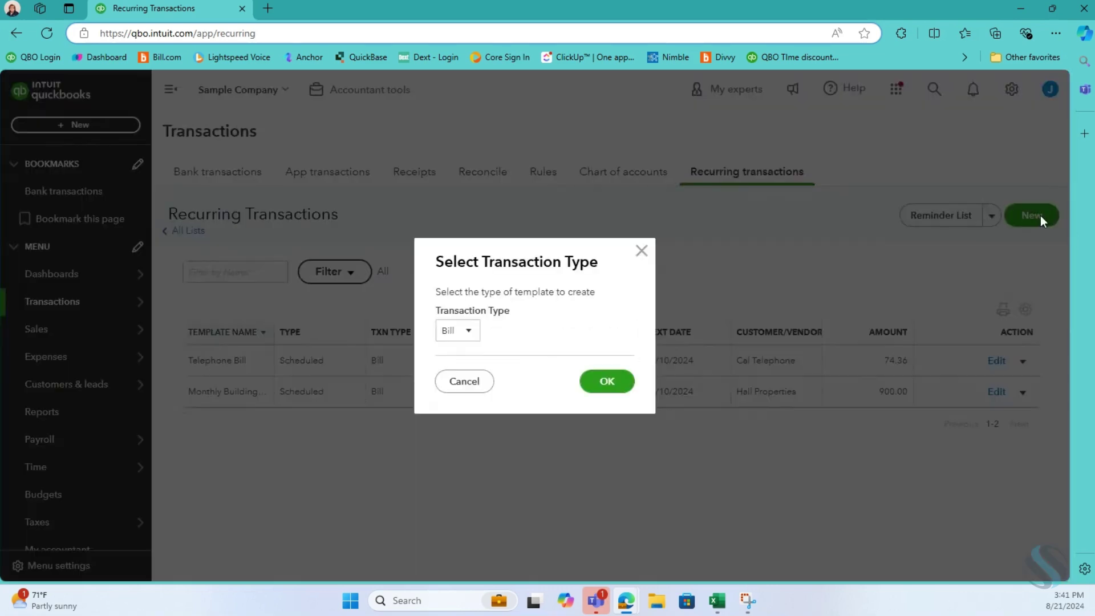
left_click(468, 335)
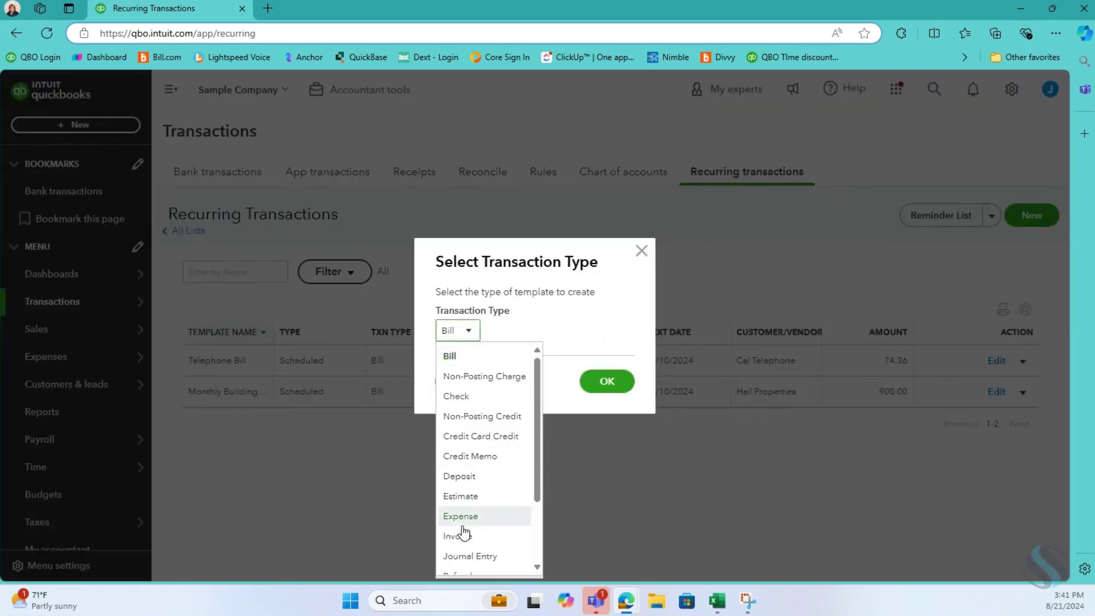
left_click(463, 559)
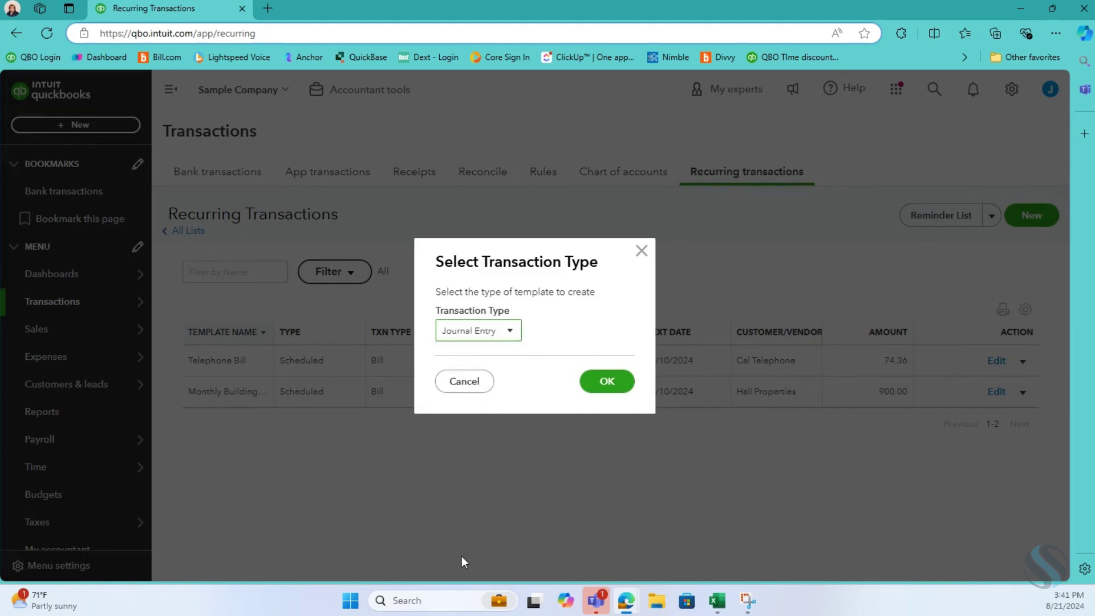
Confirm the Journal Entry type, name the template 'Payroll' and make it Unscheduled.
left_click(609, 385)
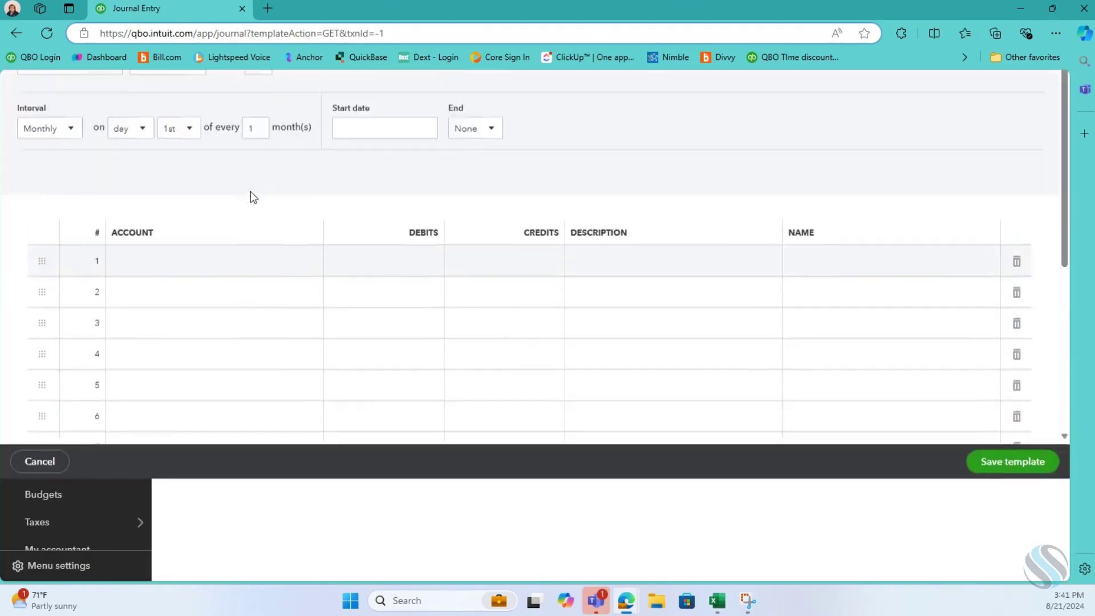
left_click(73, 176)
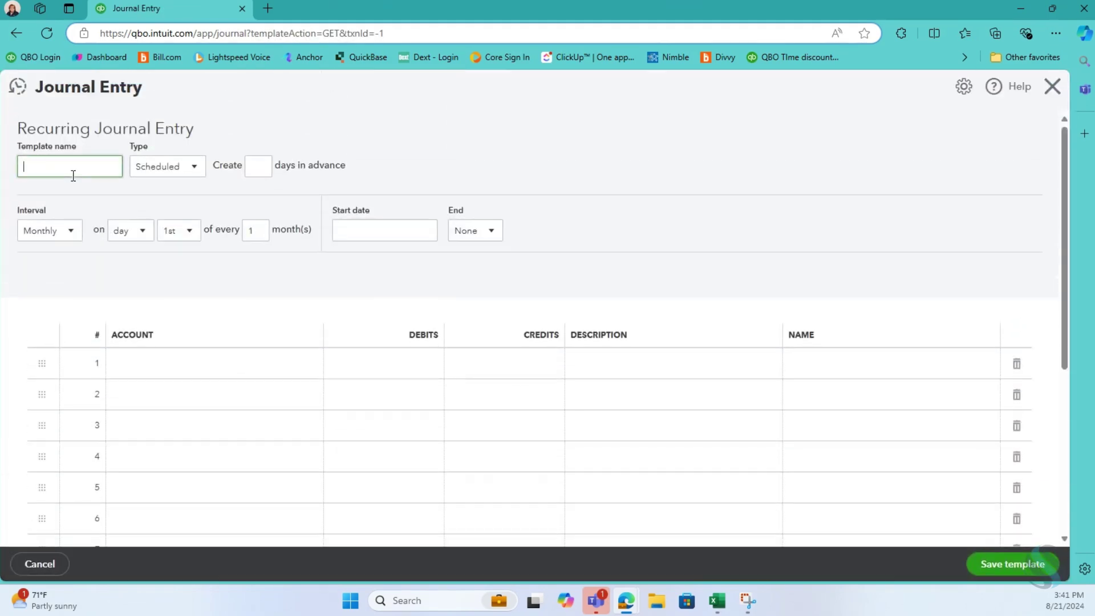
type("Payroll")
left_click(165, 170)
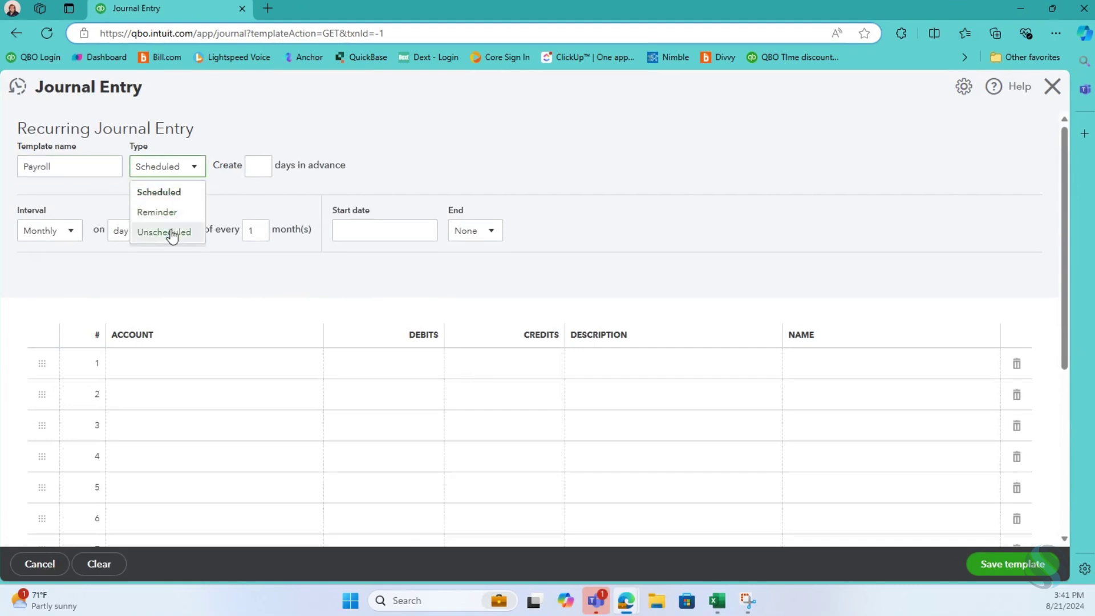
left_click(168, 232)
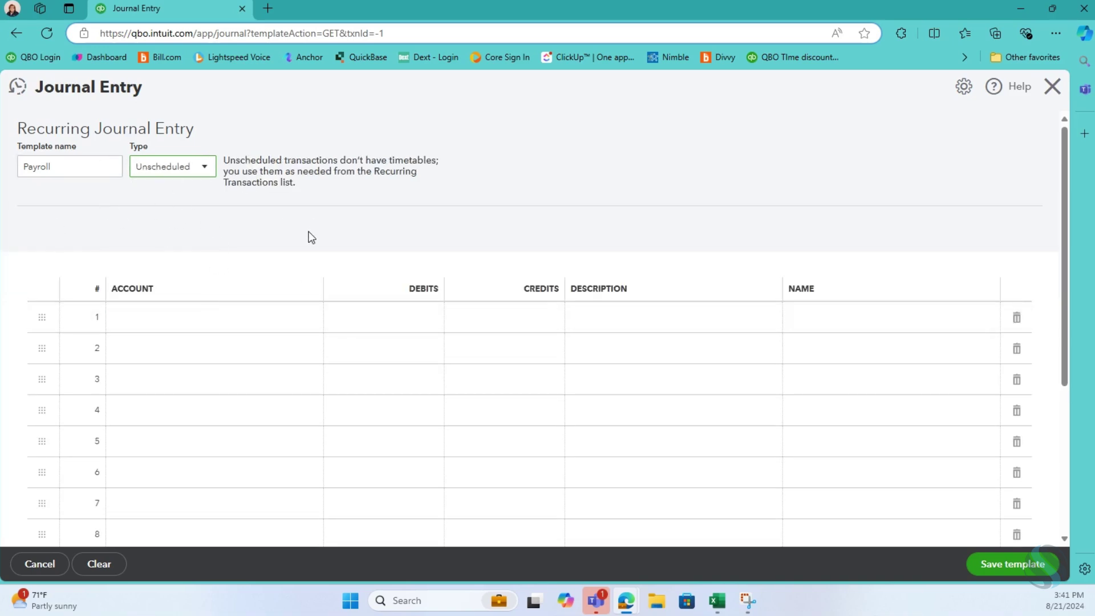
Add line 1 debiting Salaries 10,000.00.
left_click(212, 329)
left_click(211, 328)
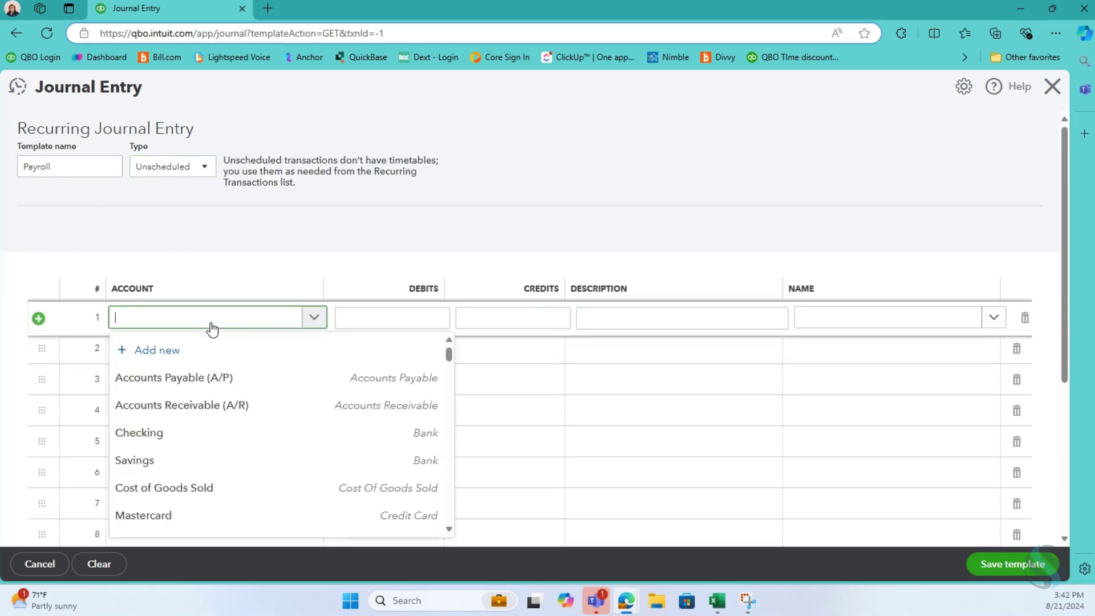
type("Slae")
key("BackSpace")
key("BackSpace")
key("BackSpace")
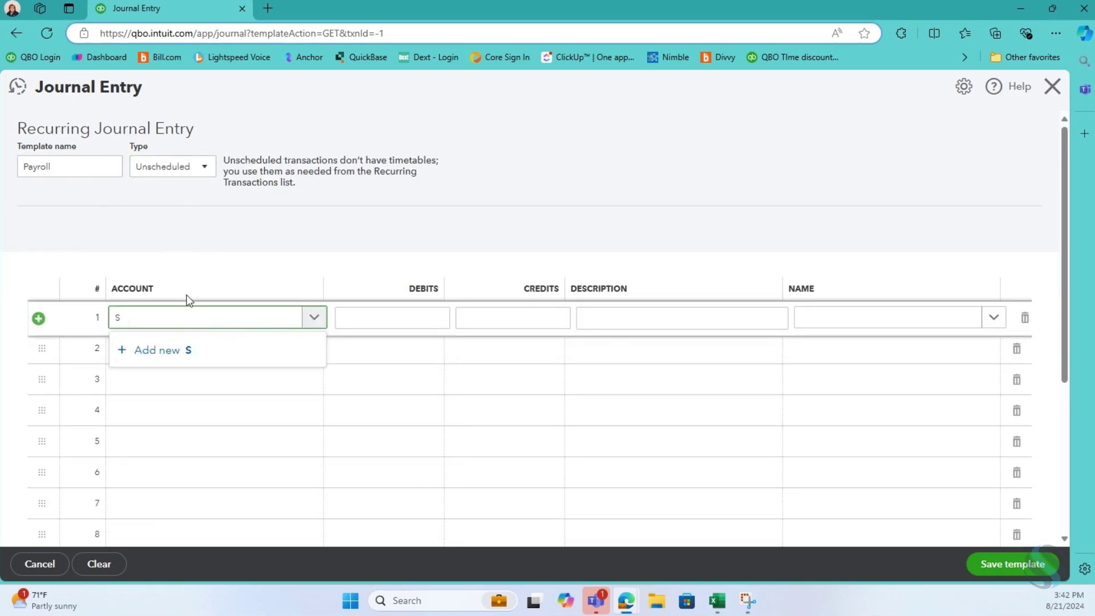
type("ale")
key("BackSpace")
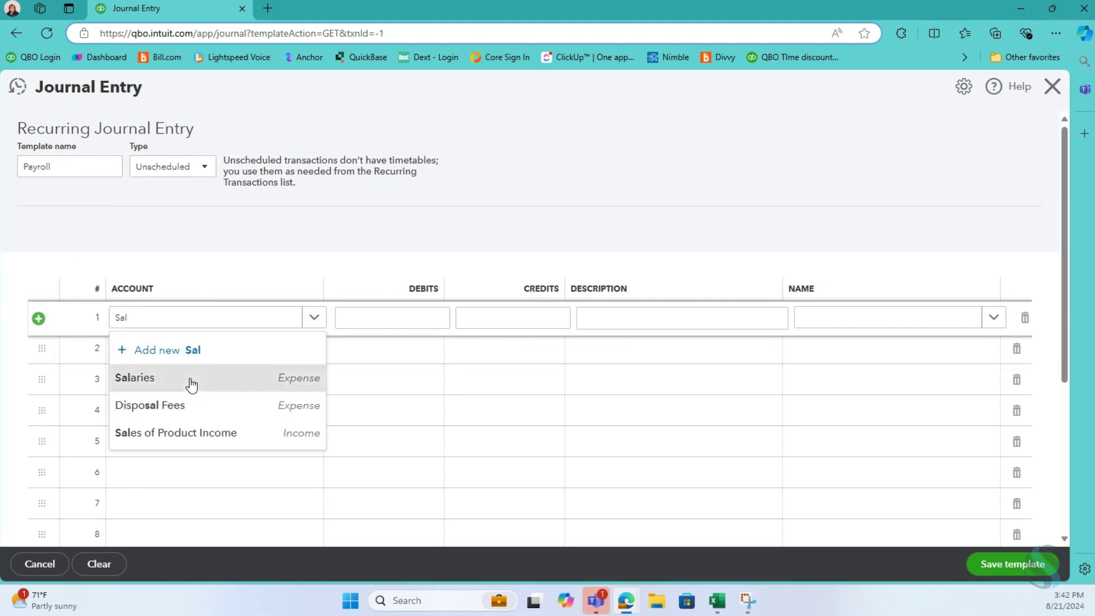
left_click(191, 380)
left_click(365, 323)
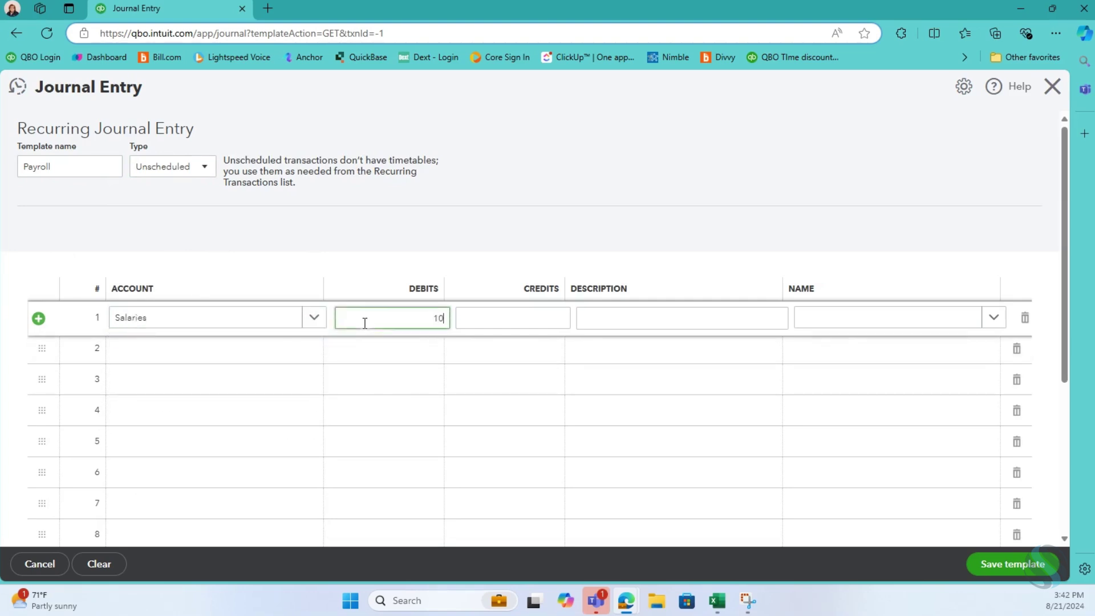
key("Tab")
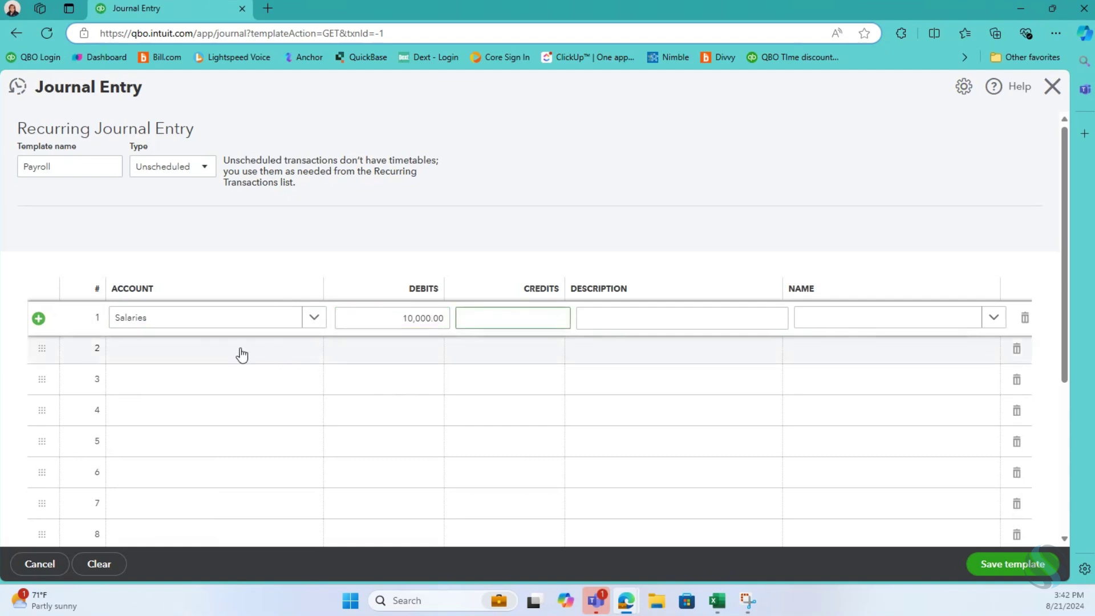
Add line 2 debiting Payroll Taxes 2,000.00.
left_click(238, 356)
type("tax")
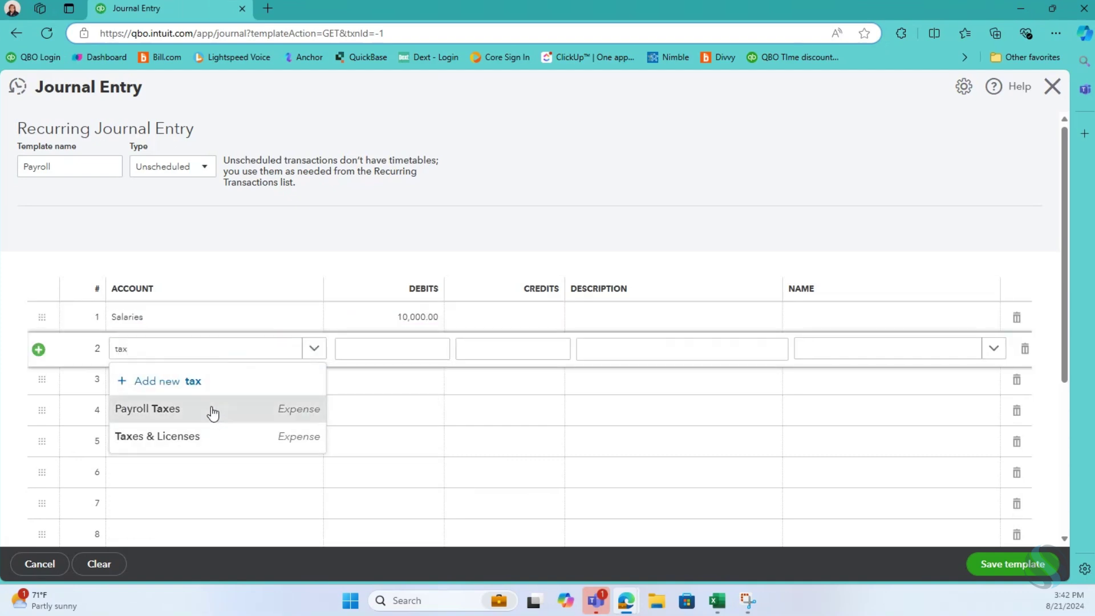
left_click(212, 409)
left_click(392, 358)
type("2000")
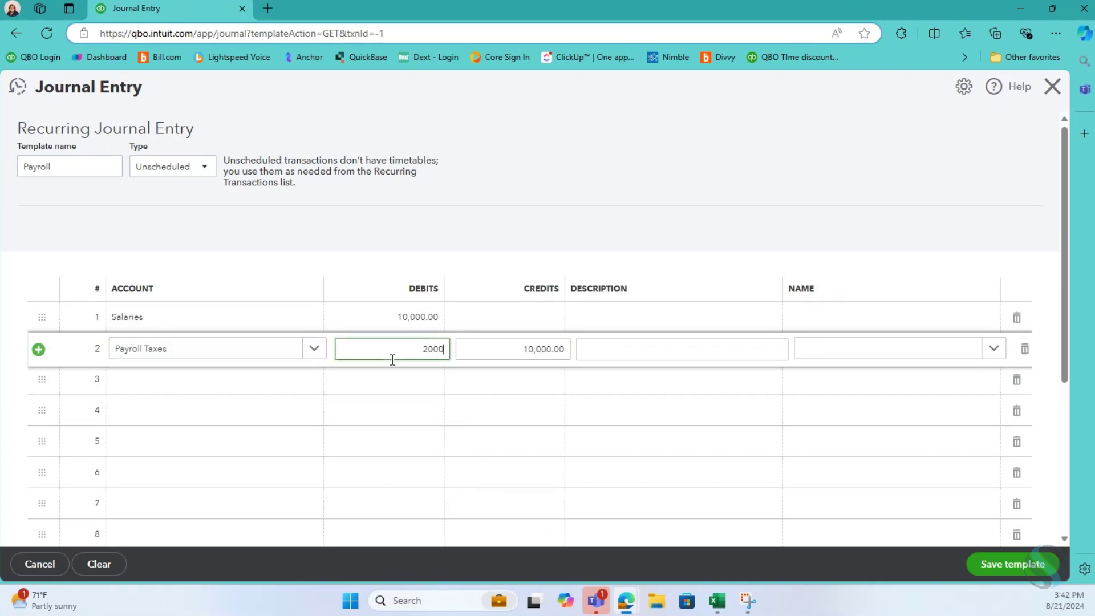
key("Tab")
Add line 3 crediting Checking 9,500.00 with description 'Direct Deposit'.
left_click(239, 388)
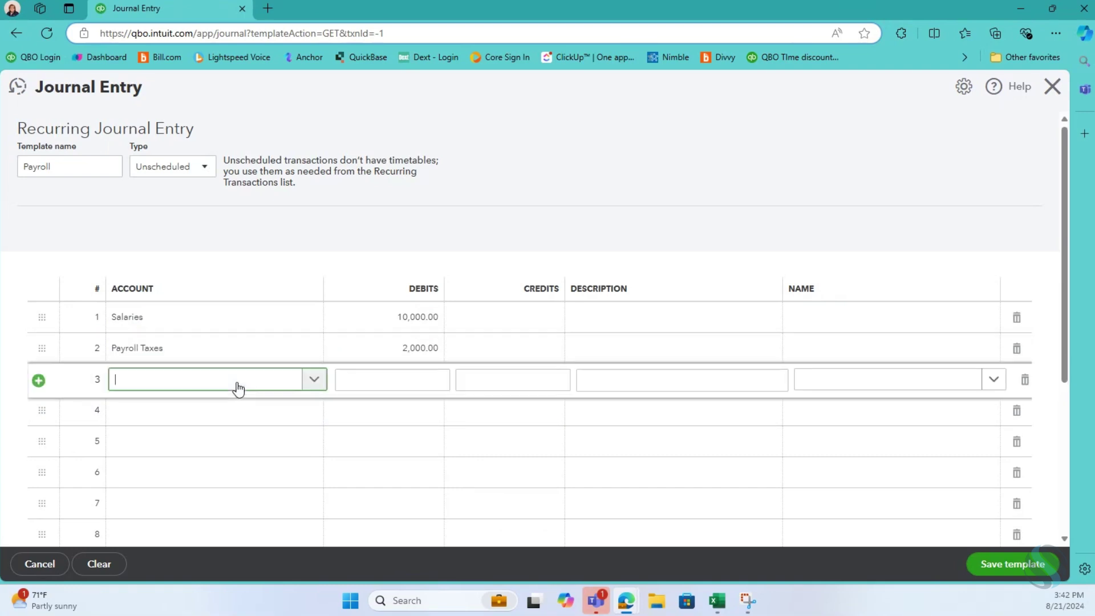
type("ch")
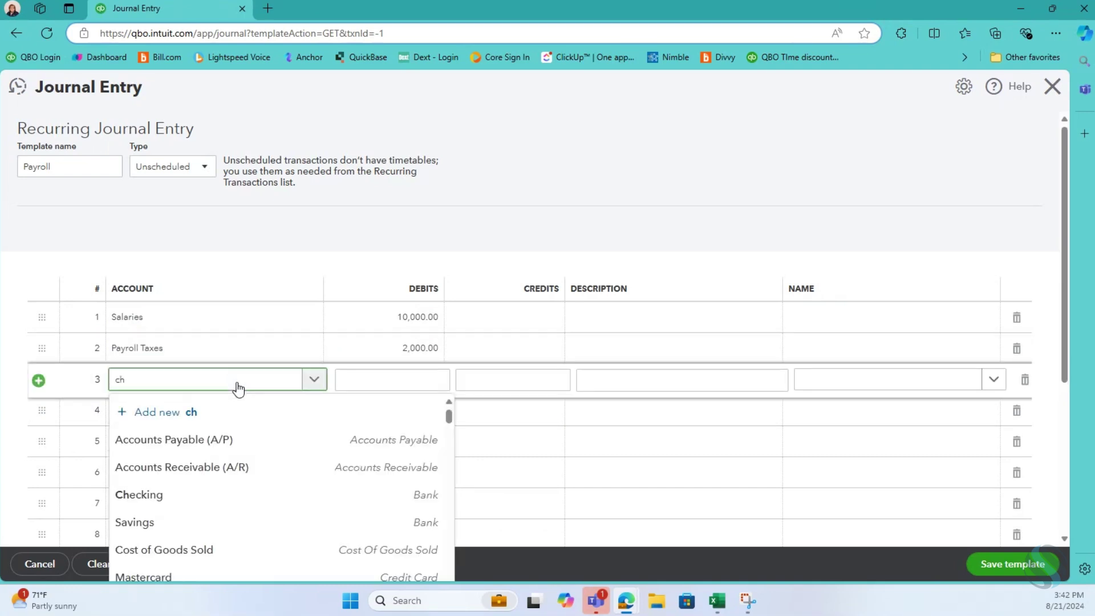
left_click(264, 440)
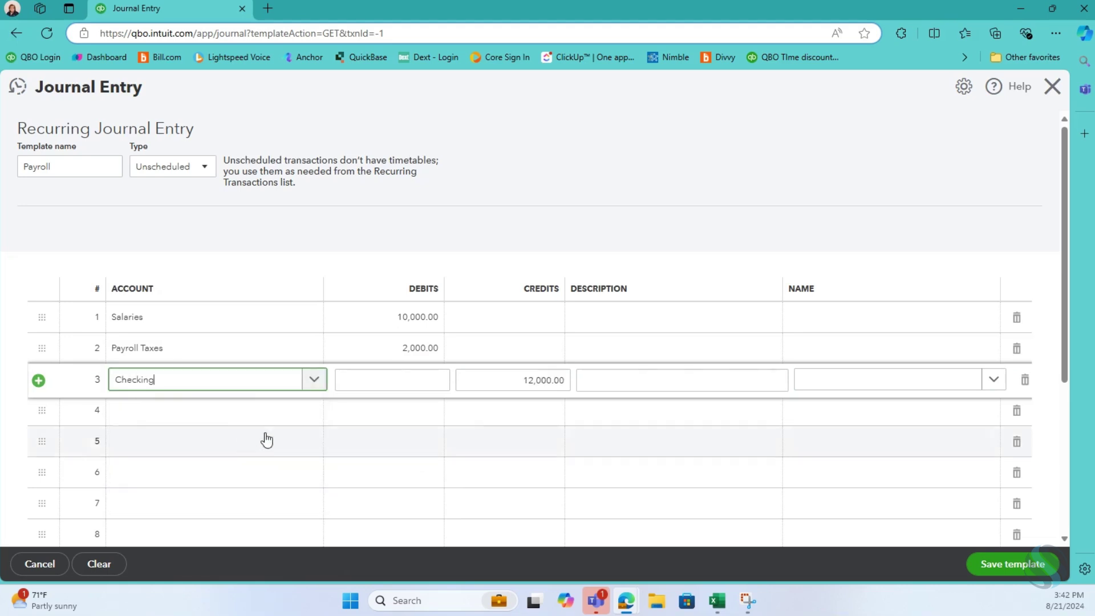
left_click(494, 379)
type("9500")
left_click(653, 382)
type("D")
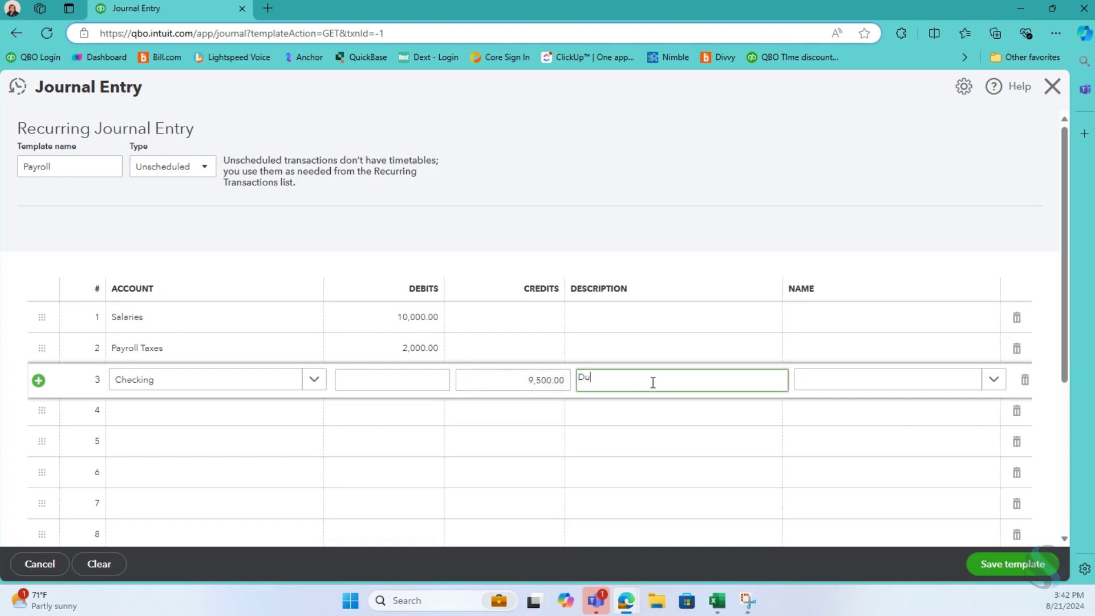
type("irect Depos")
key("Tab")
key("Tab")
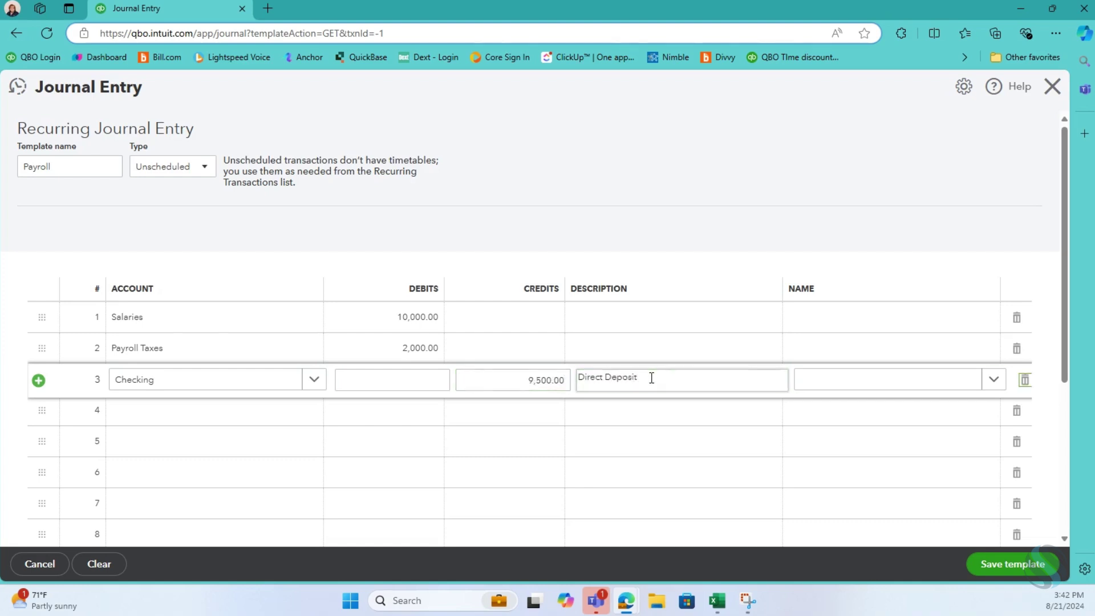
Add line 4 crediting Checking 2,500.00 with description 'Taxes' and save the template.
type("ch")
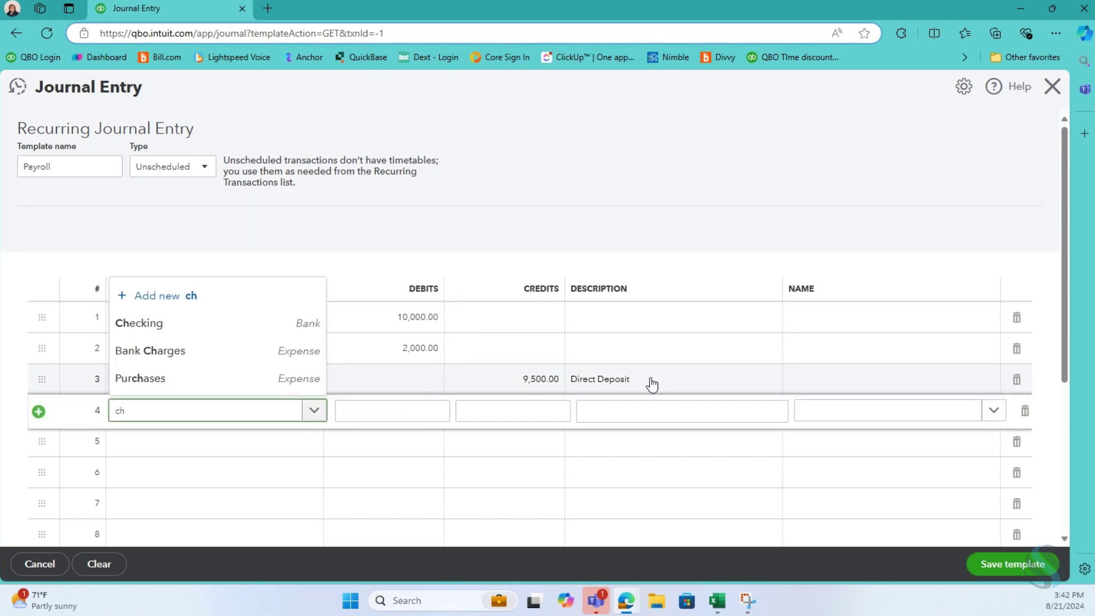
left_click(220, 332)
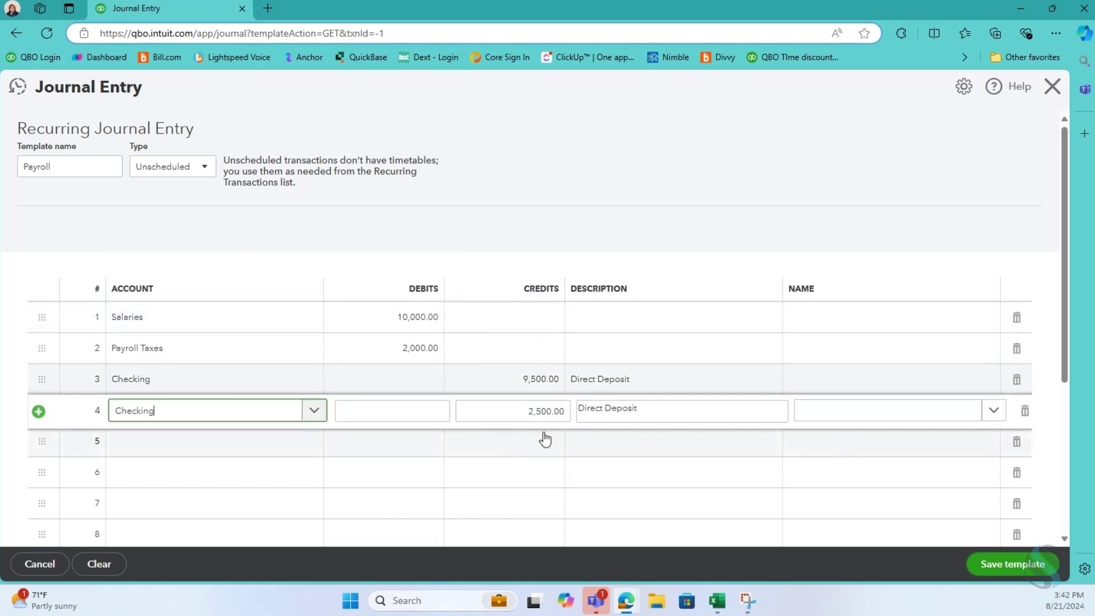
left_click(645, 412)
left_click_drag(648, 411, 577, 417)
type("Taxes")
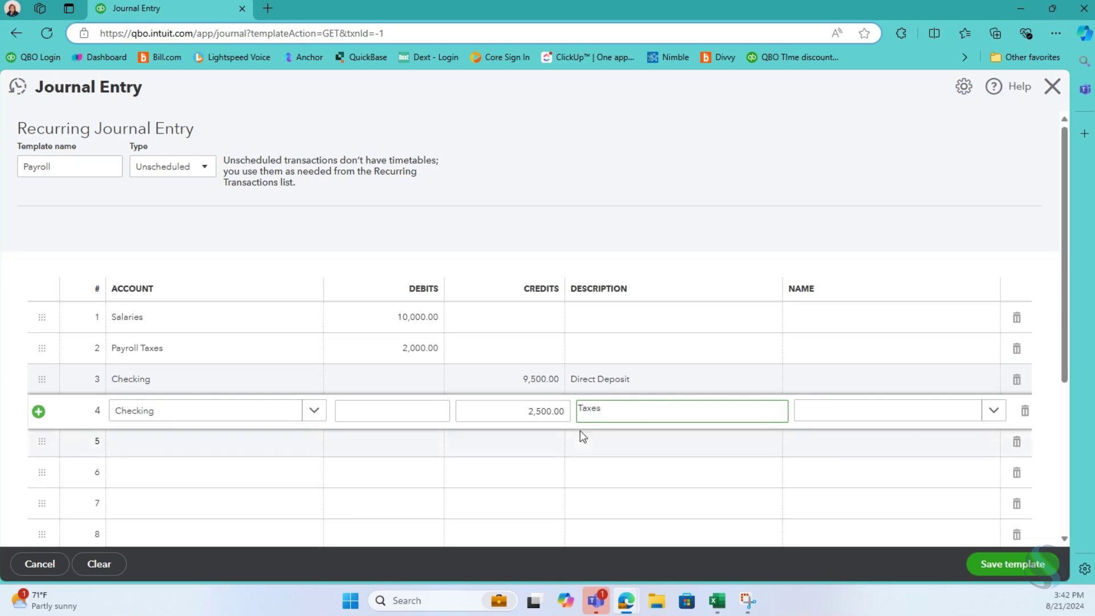
left_click(582, 439)
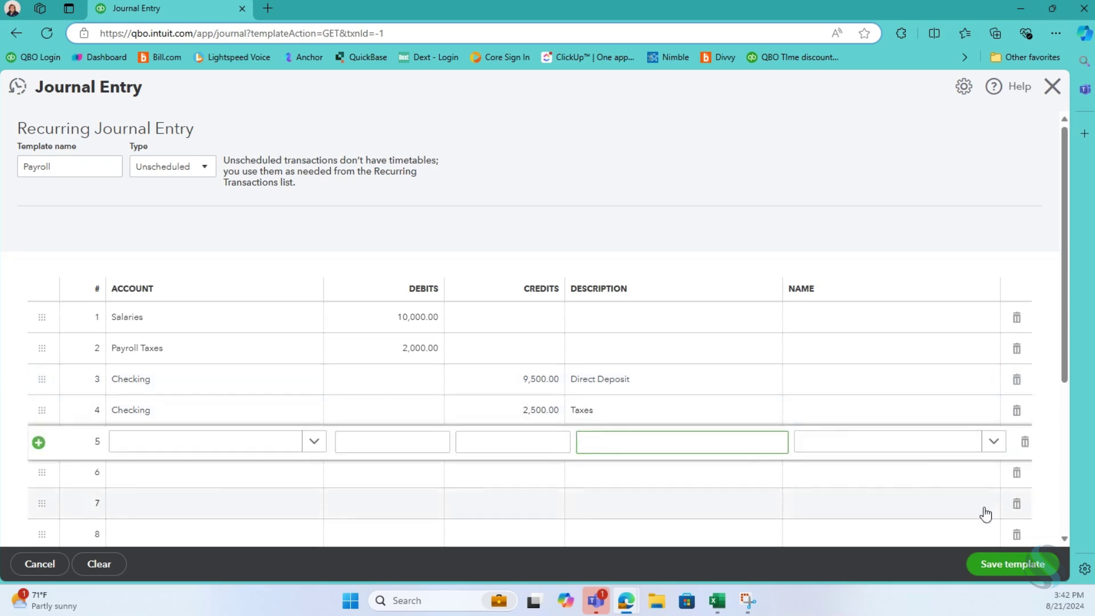
left_click(1005, 564)
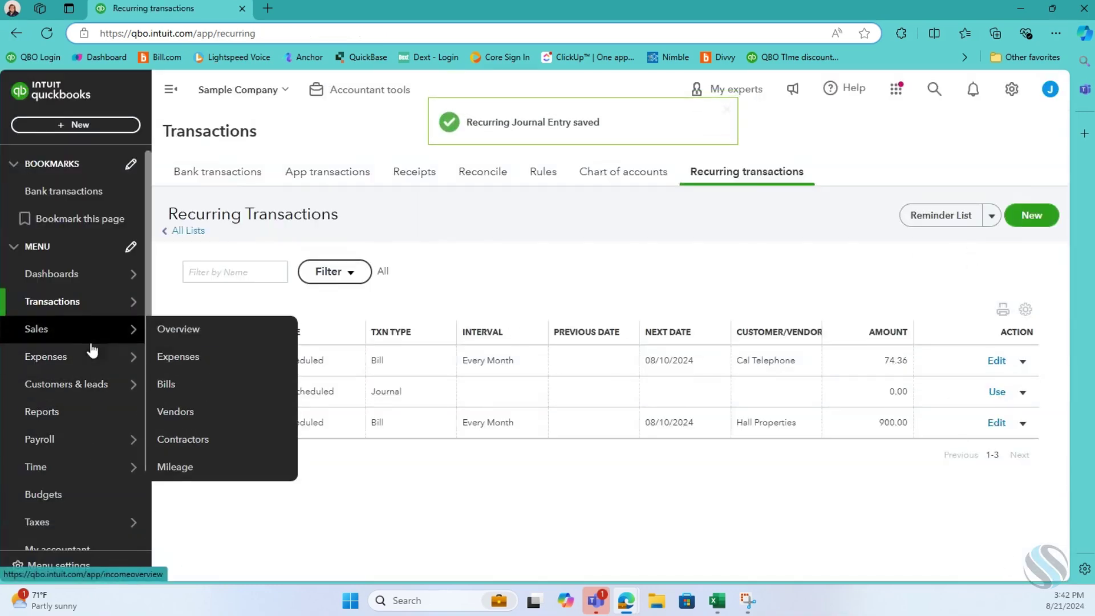
Go to Recurring transactions and start a journal entry from the Payroll template.
left_click(51, 282)
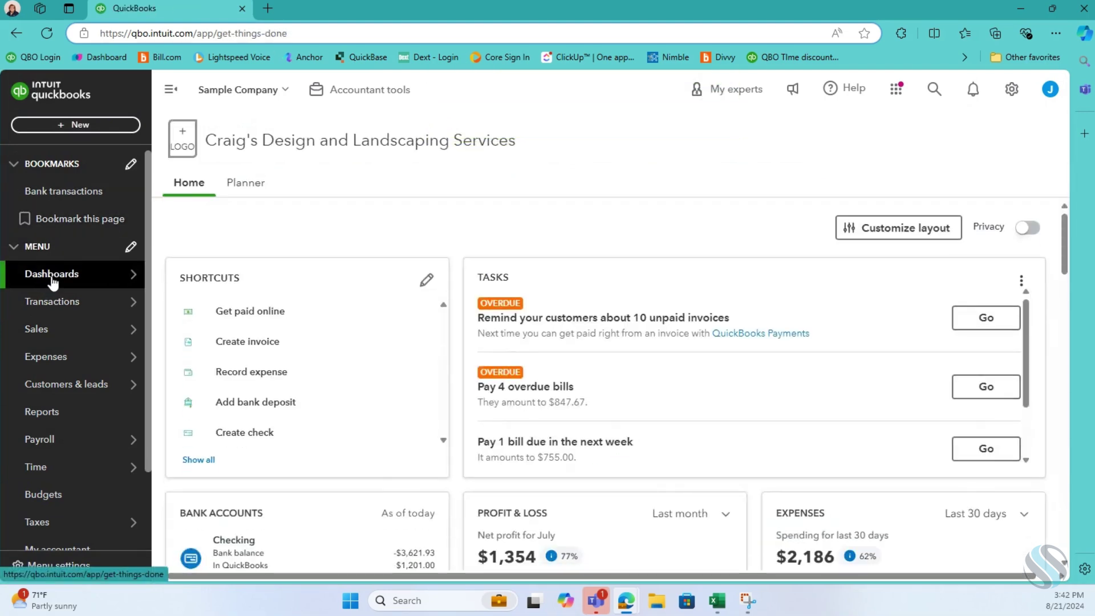
mouse_move(93, 339)
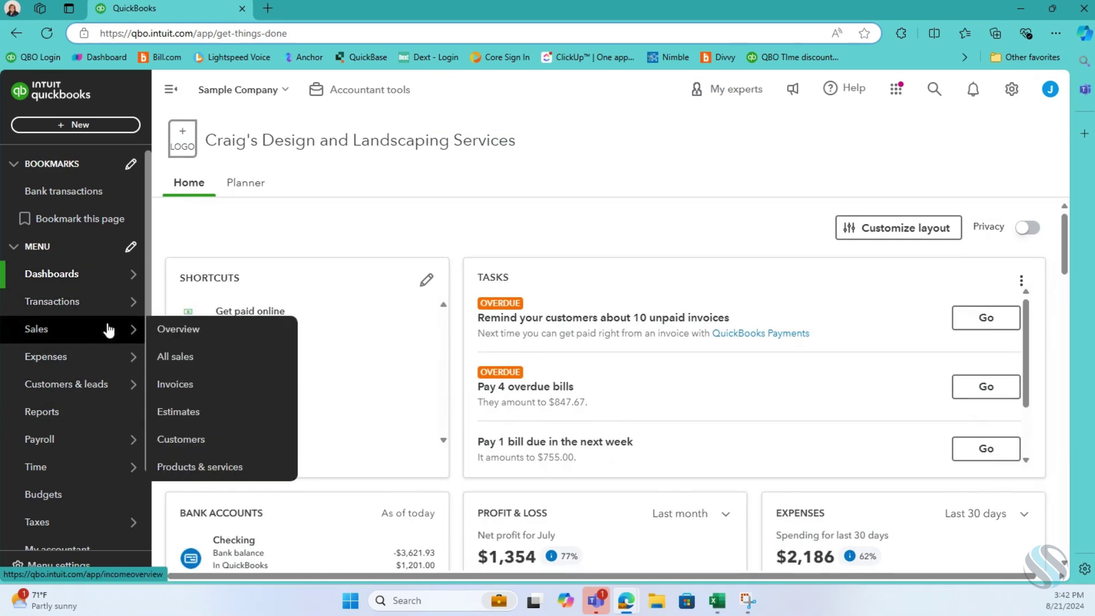
mouse_move(106, 316)
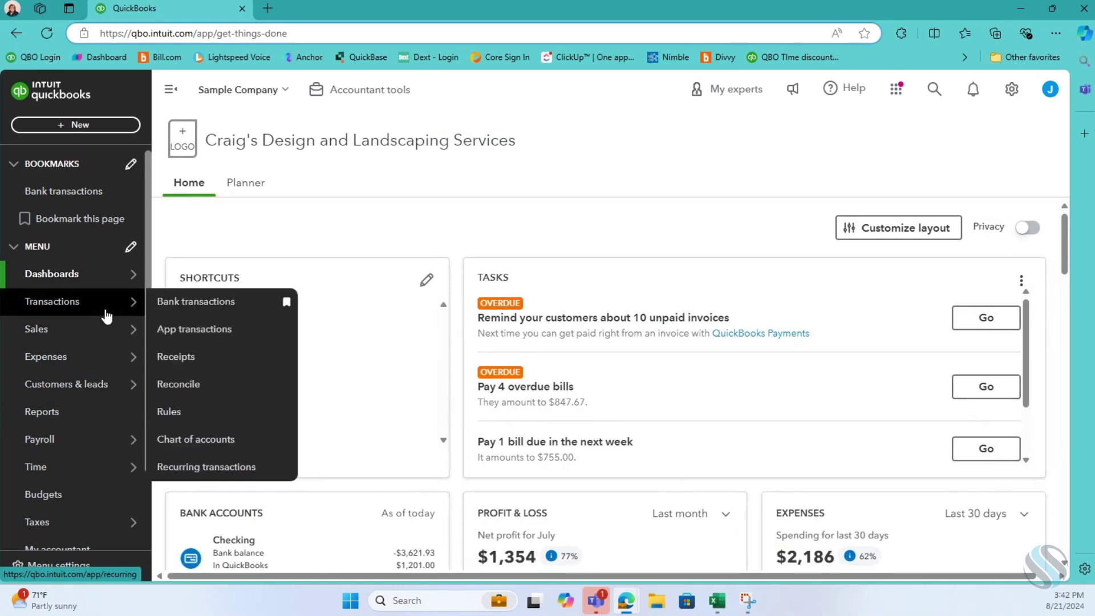
left_click(228, 473)
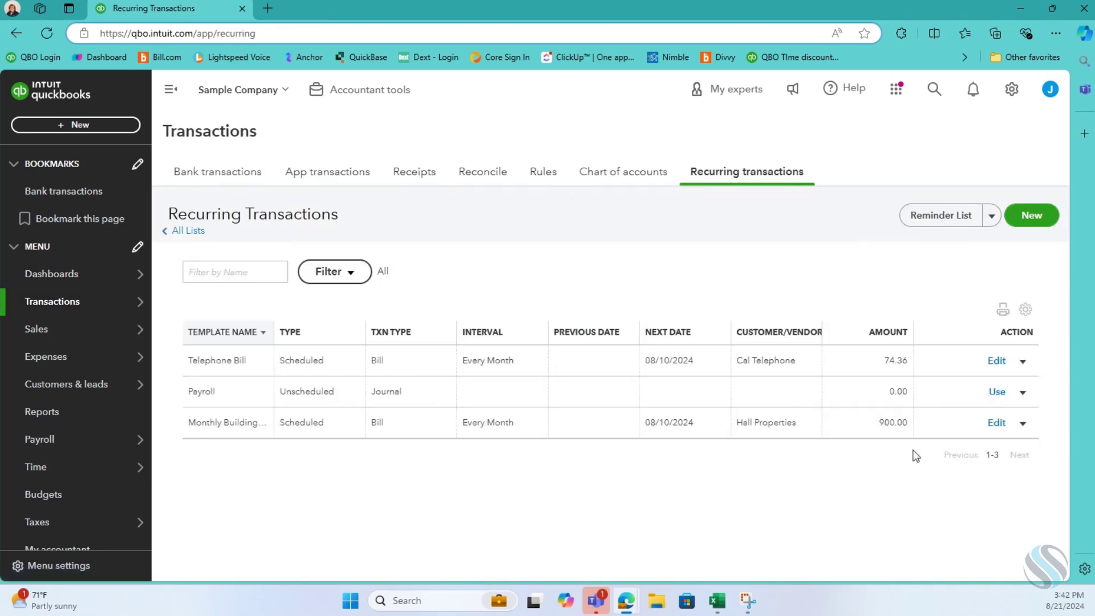
left_click(997, 393)
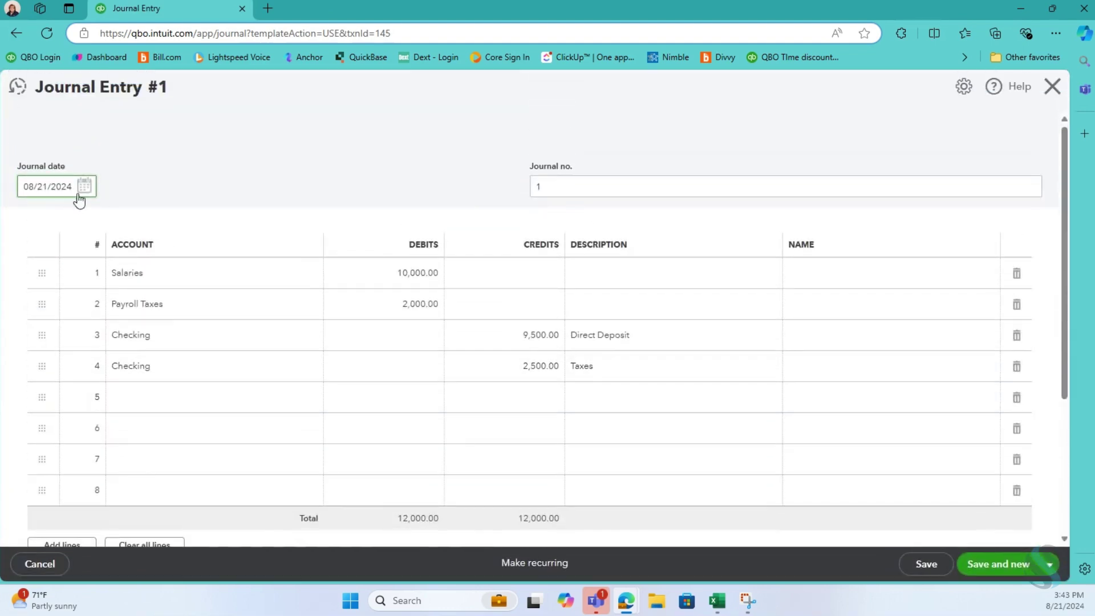
Date the journal 08/07/2024, debit 9,583.00 and 195.76, and credit Direct Deposit 7,531.86.
left_click(81, 194)
left_click(90, 279)
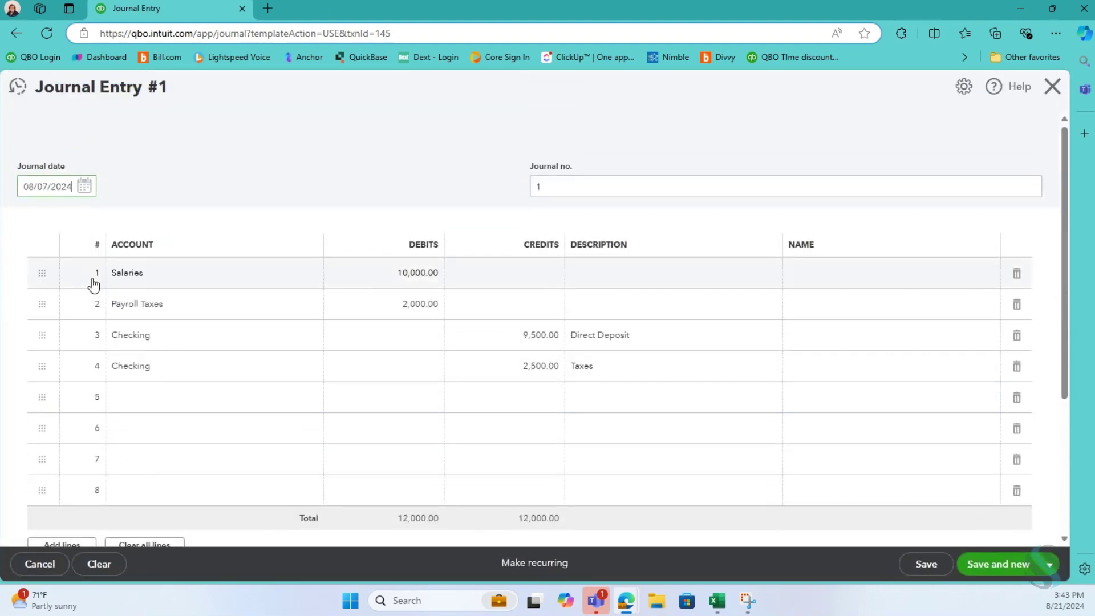
left_click(432, 283)
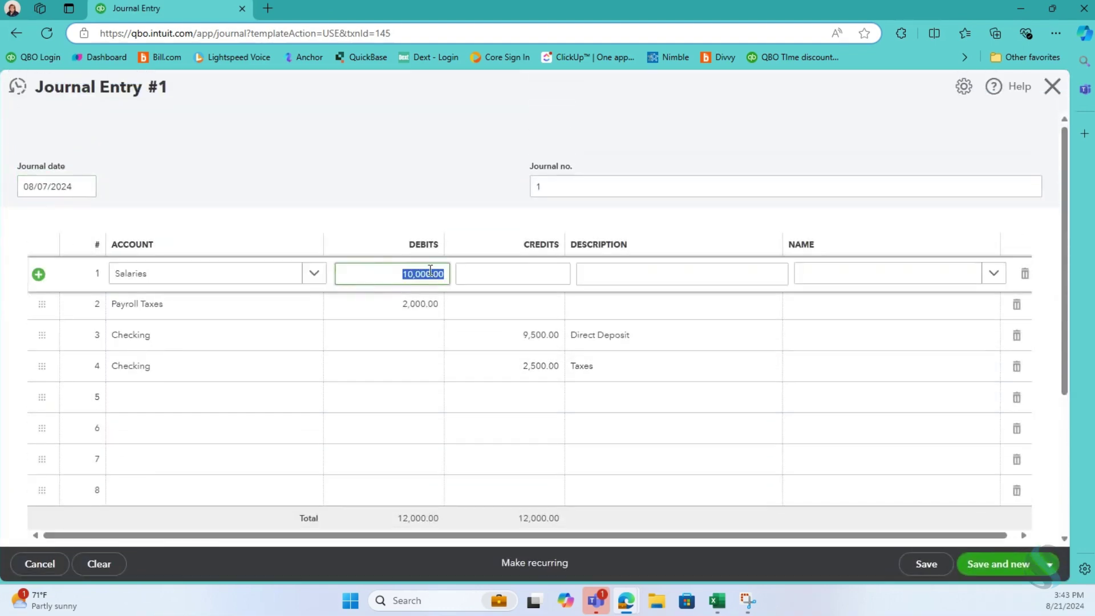
type("9,583.00")
left_click(410, 303)
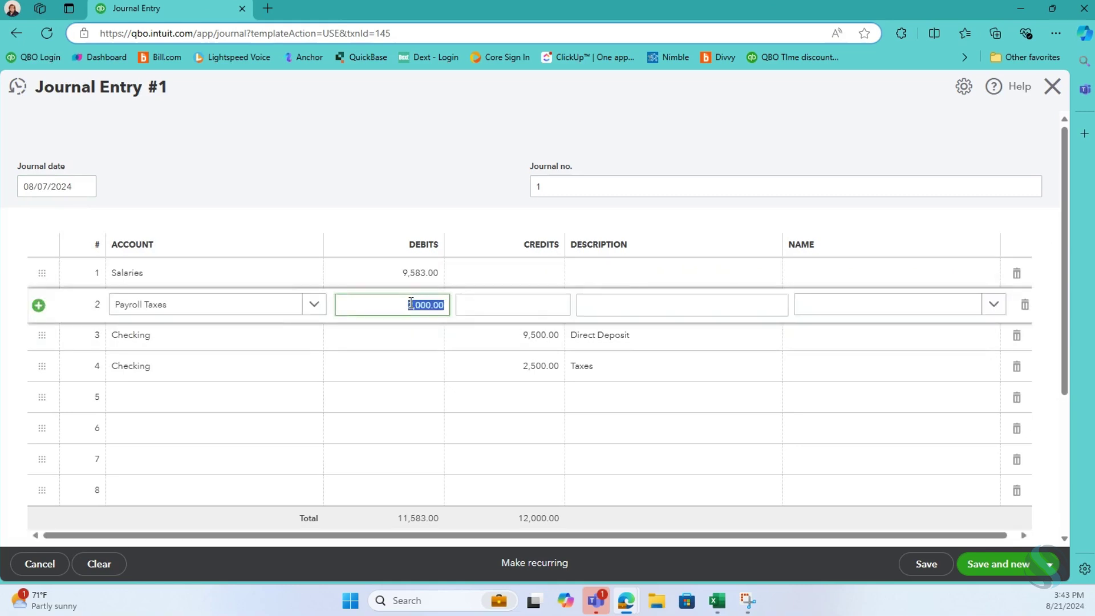
type("195.76")
left_click(477, 335)
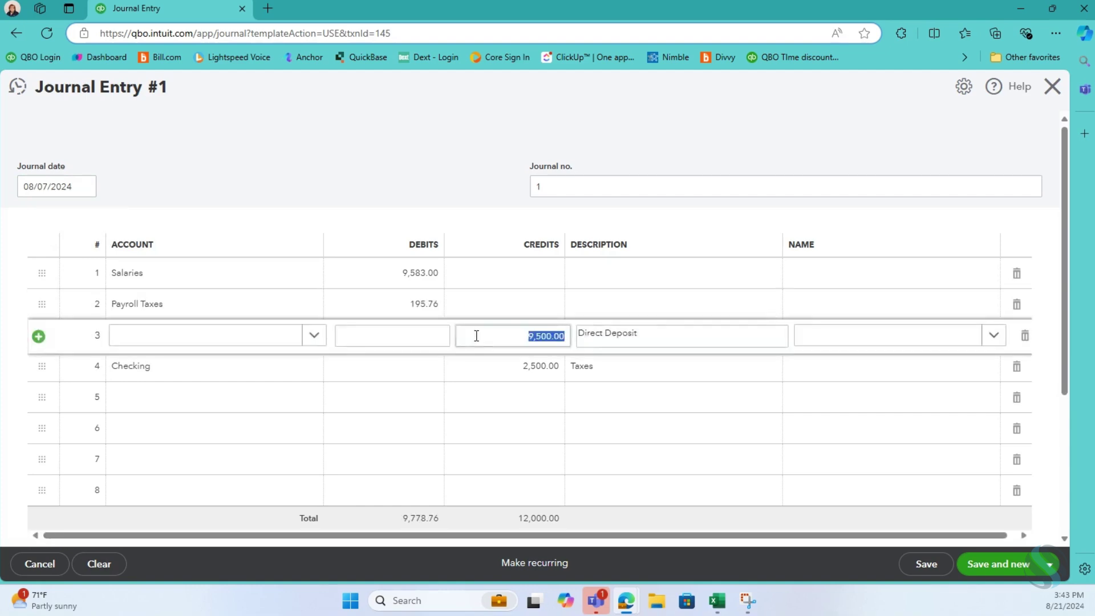
type("9")
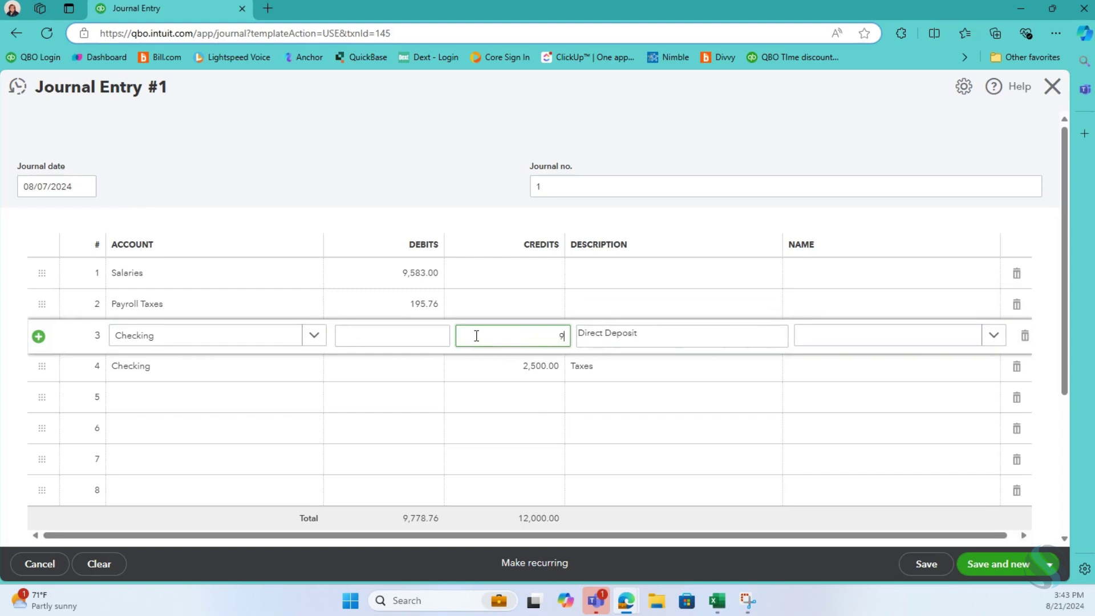
type("77")
key("BackSpace")
key("BackSpace")
type("7531.86")
Credit Taxes 2,246.90, save the entry with Save and new, and close the blank form.
left_click(533, 371)
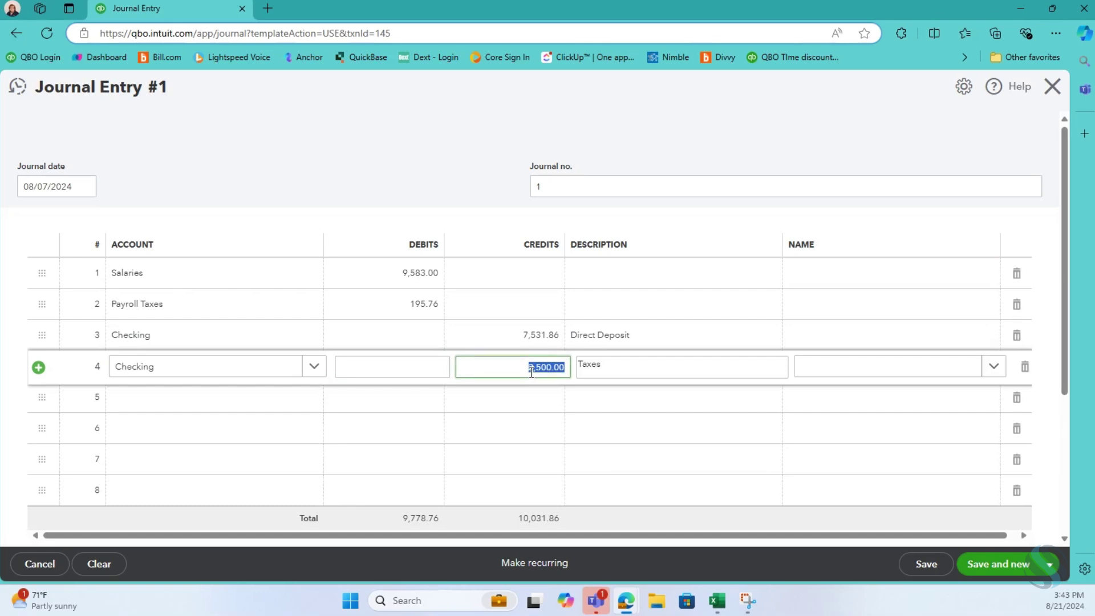
type("9778.76-7531.")
key("BackSpace")
type(".86")
left_click(534, 399)
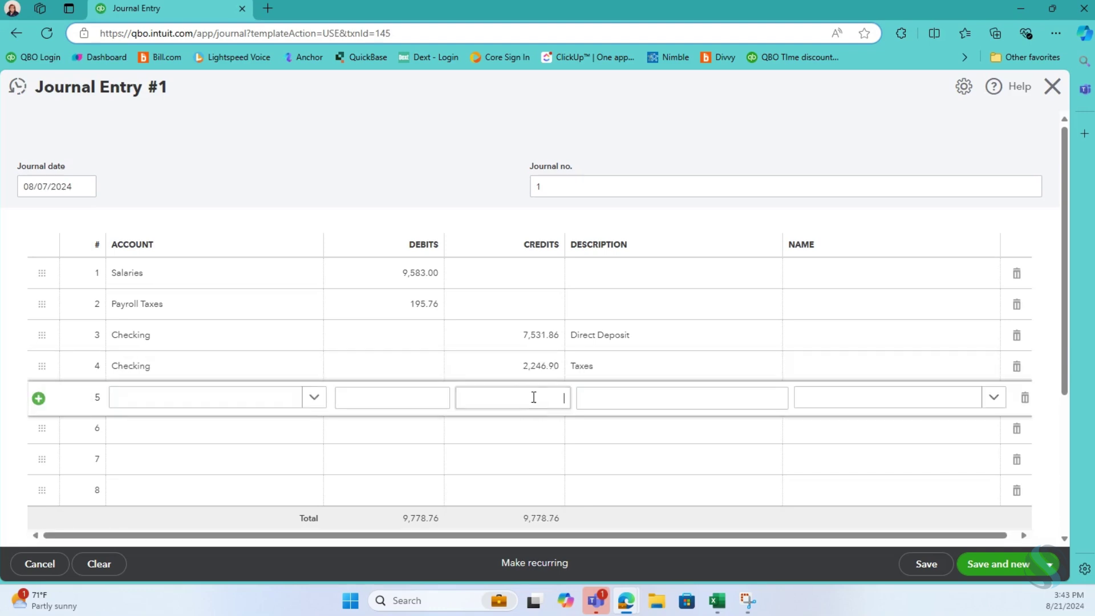
left_click(1013, 569)
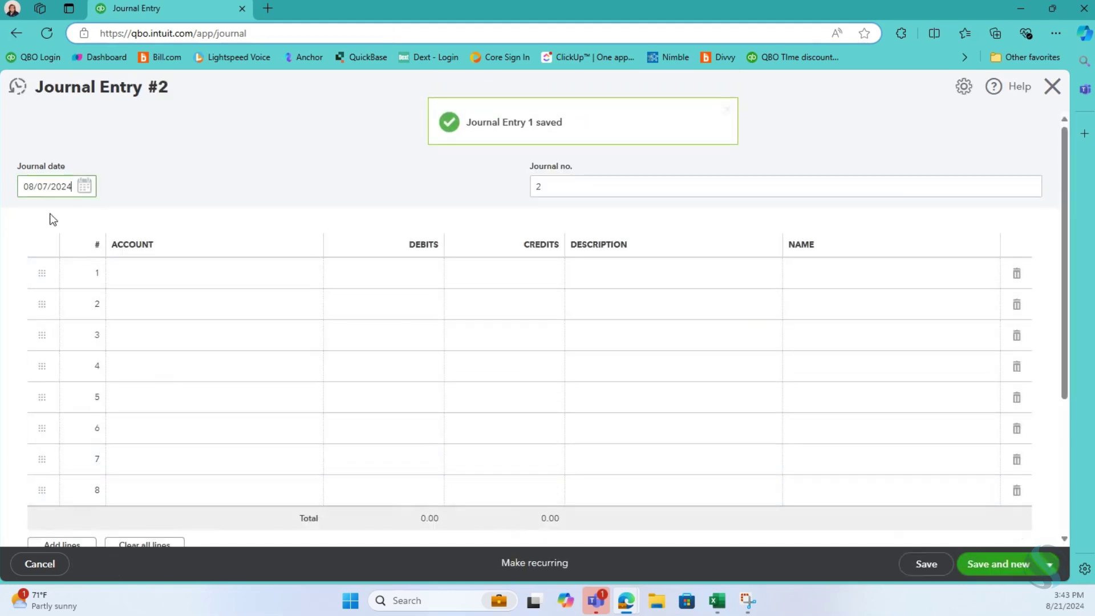
left_click(1053, 89)
Open the Checking account register from the Chart of accounts and dismiss its tour.
mouse_move(85, 301)
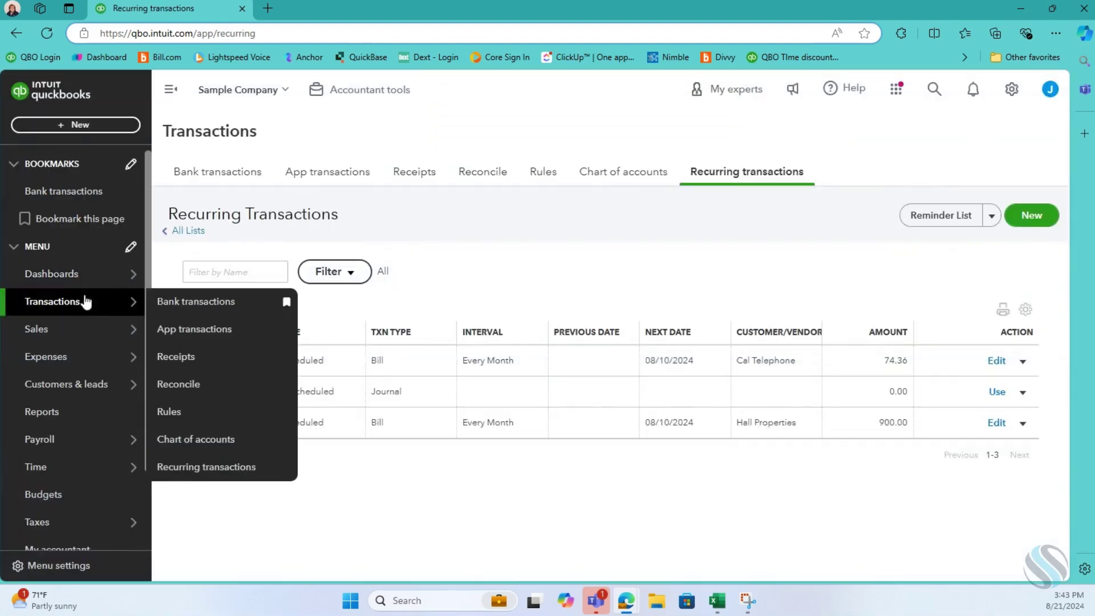
left_click(210, 437)
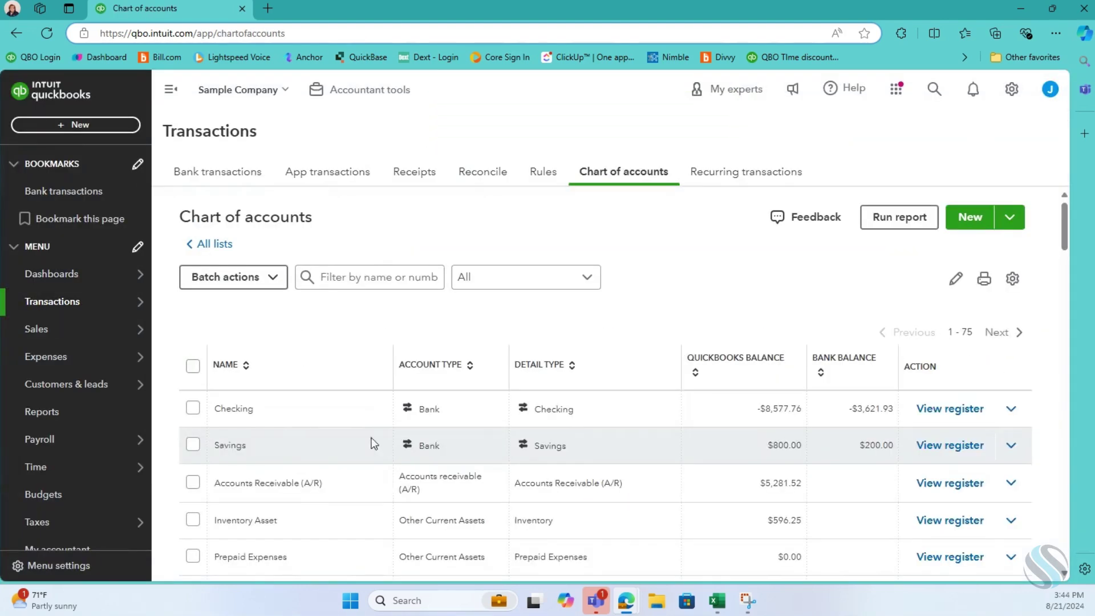
left_click(938, 450)
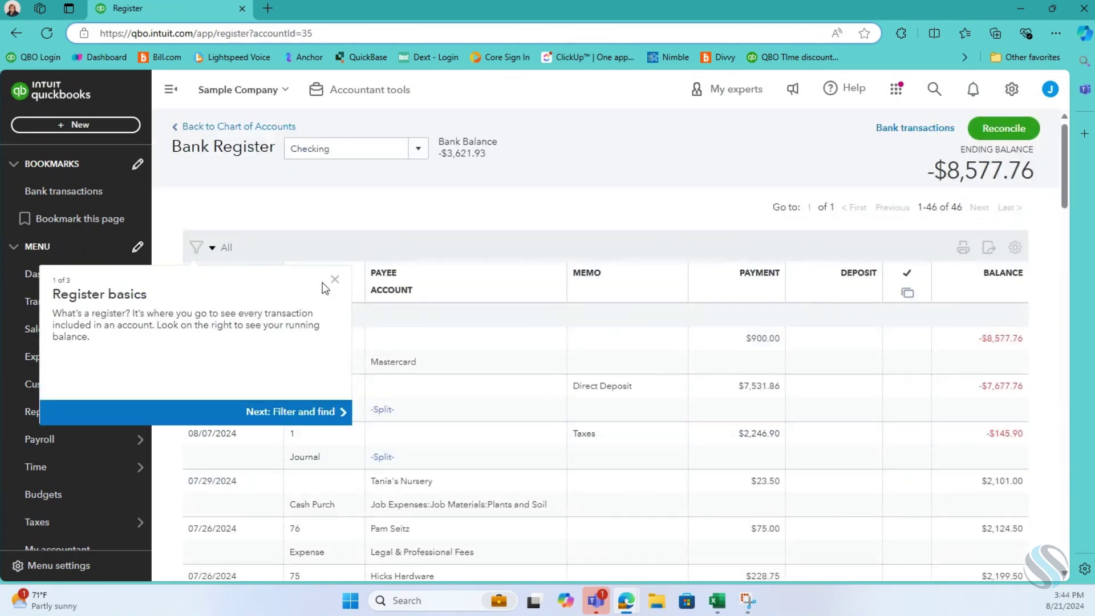
left_click(334, 279)
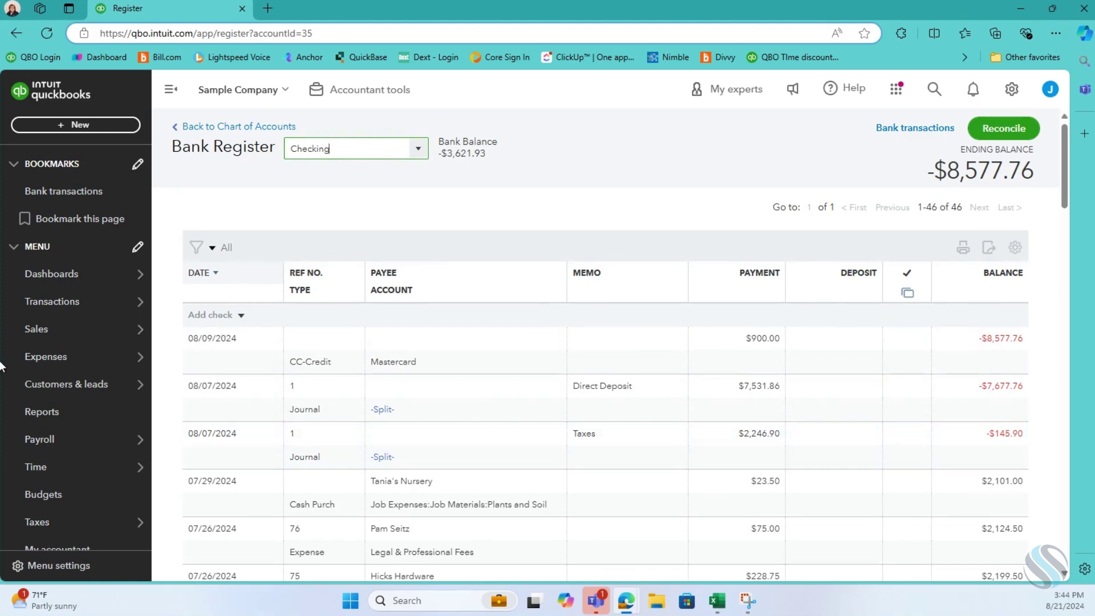
mouse_move(65, 314)
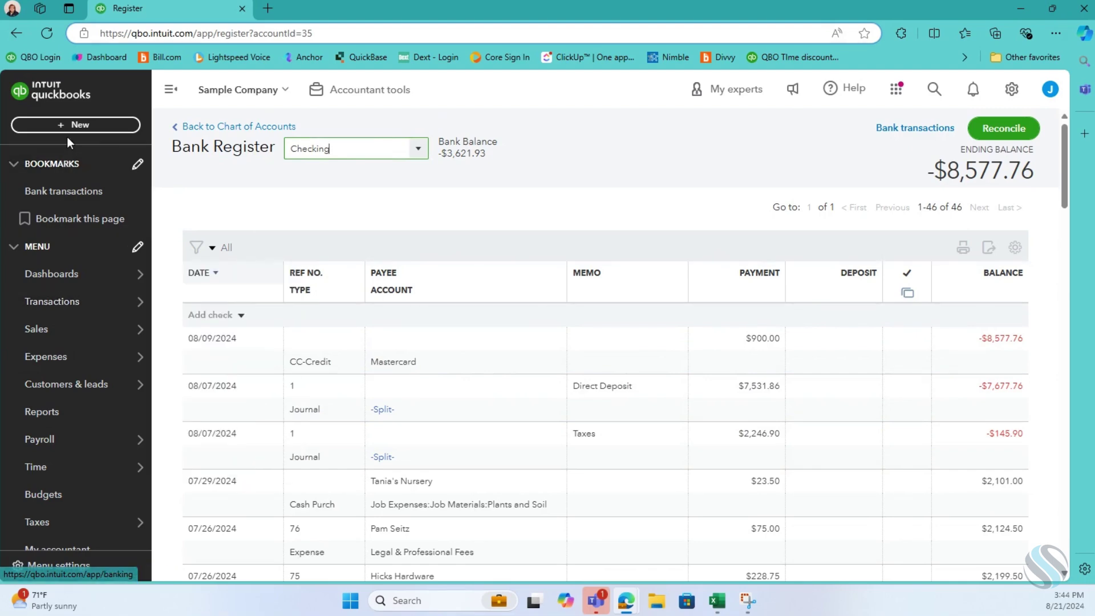
left_click(96, 123)
Open invoice 1004 from a new invoice's recent transactions list and view its line items.
left_click(49, 202)
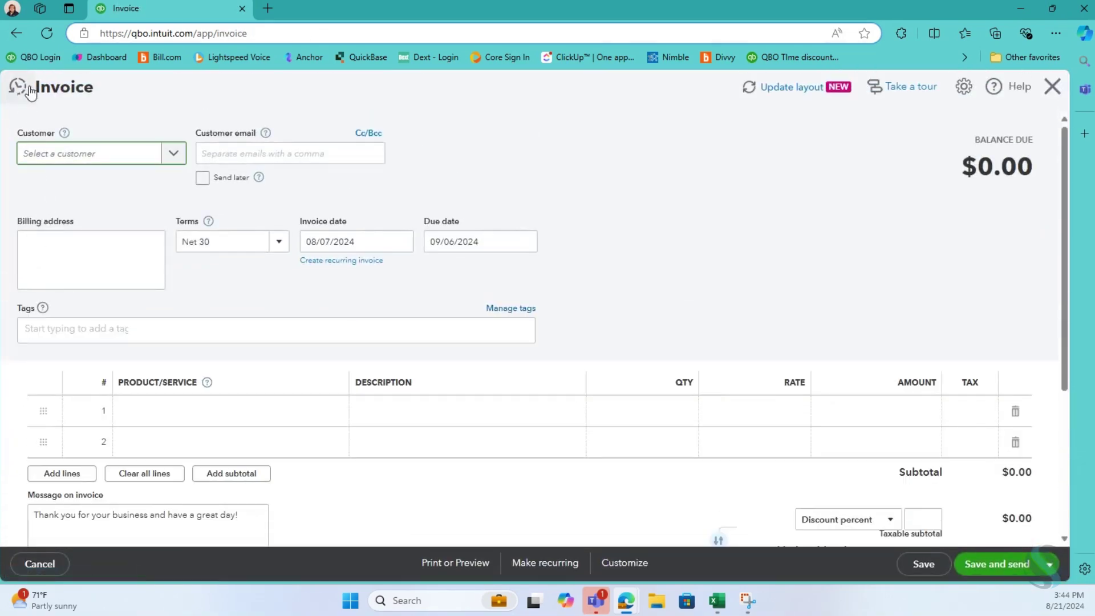
left_click(19, 89)
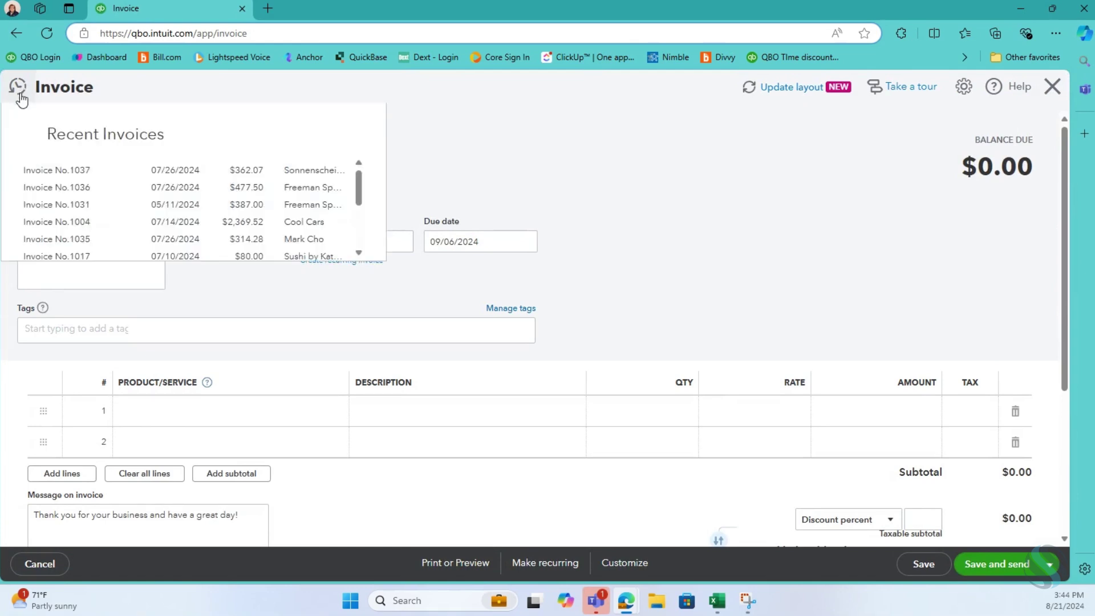
left_click(65, 227)
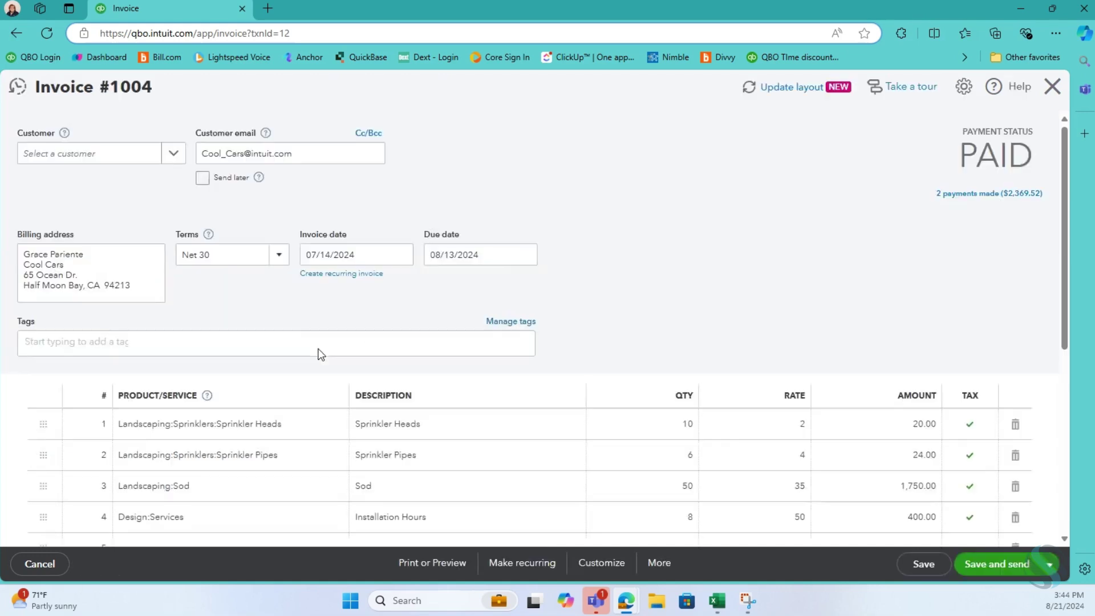
scroll(328, 332, "down", 4)
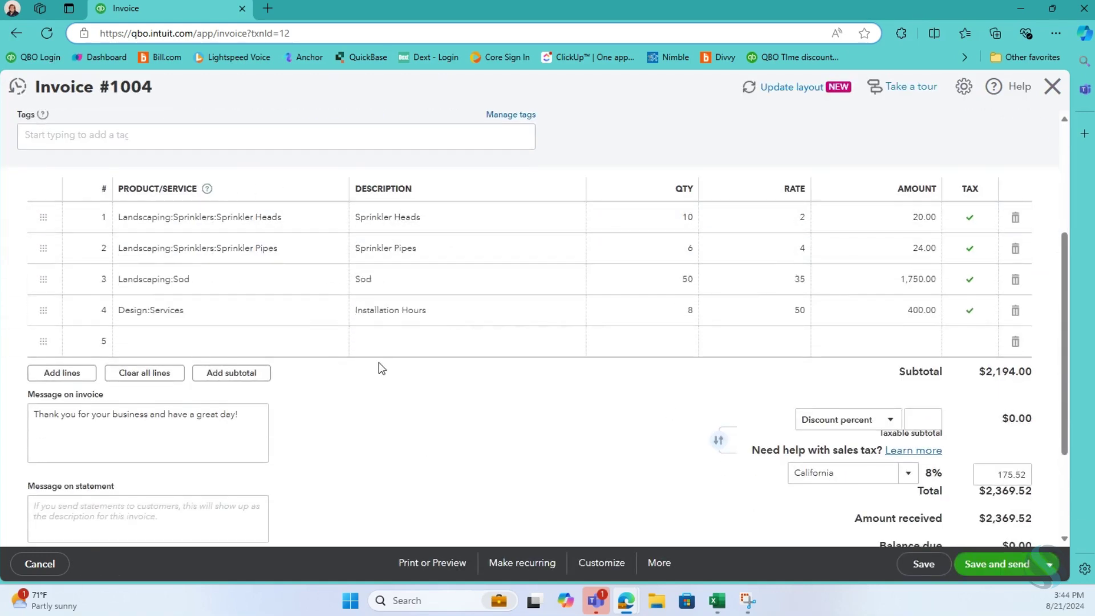
Make invoice 1004 recurring and name the template 'Sprinkler Sale'.
left_click(515, 567)
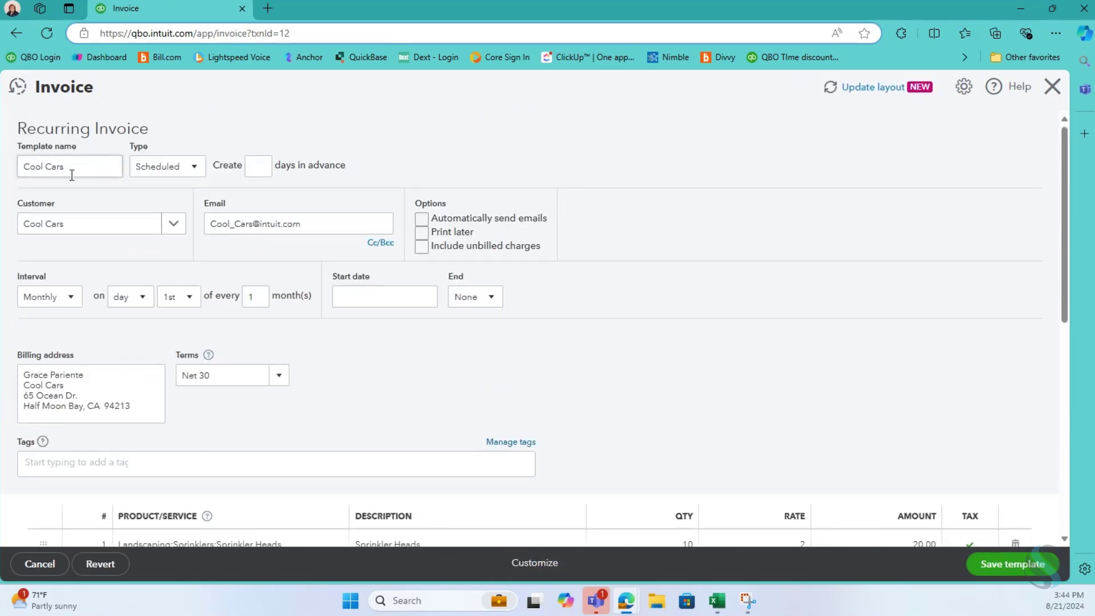
left_click_drag(73, 171, 2, 187)
type("Sprinker Sale")
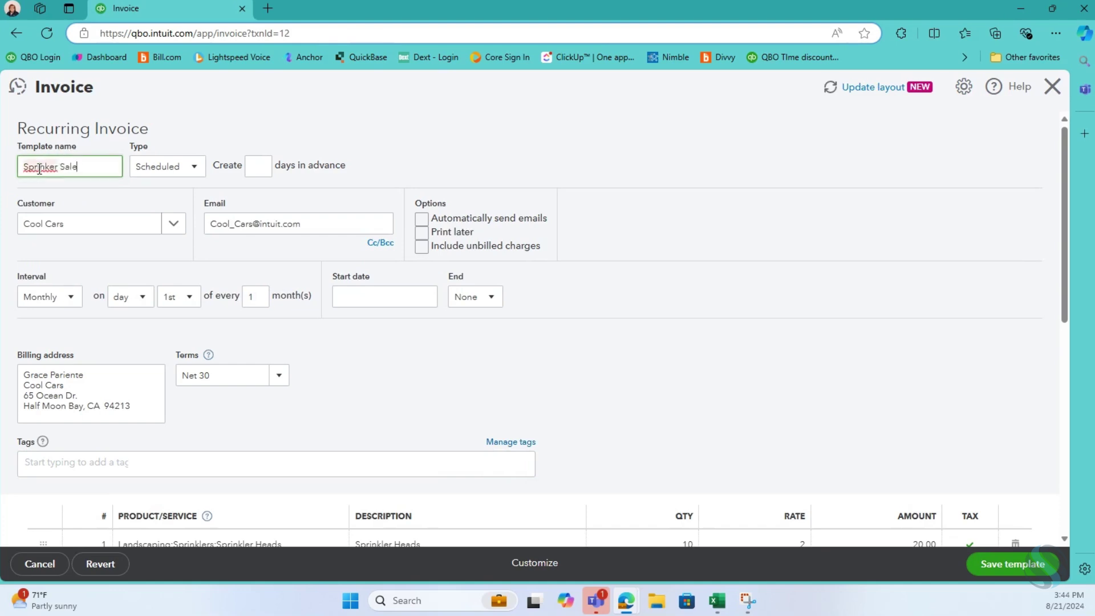
right_click(39, 168)
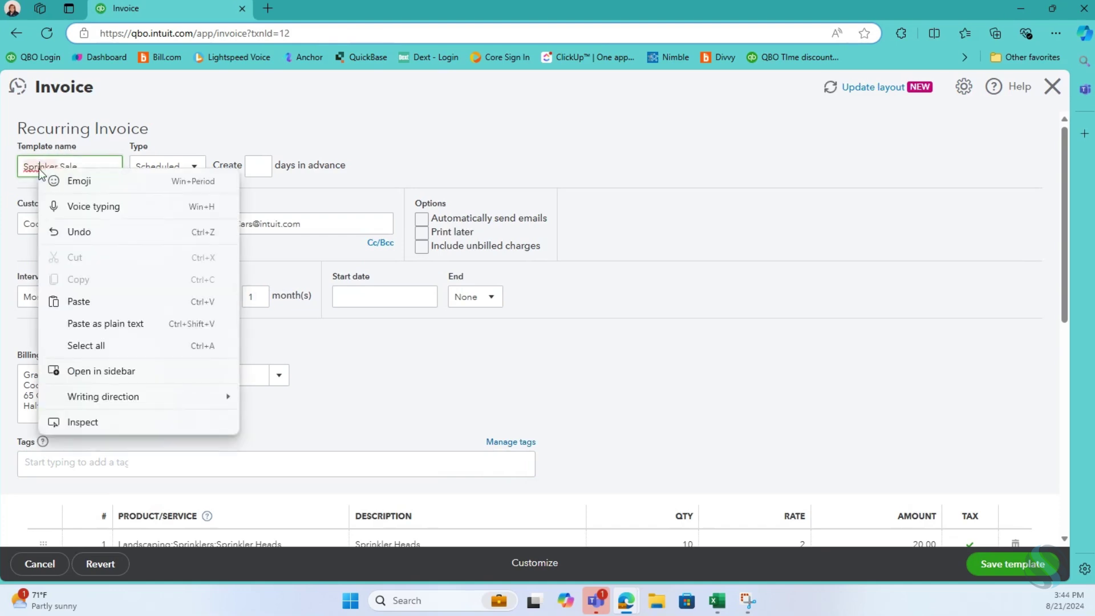
left_click(51, 167)
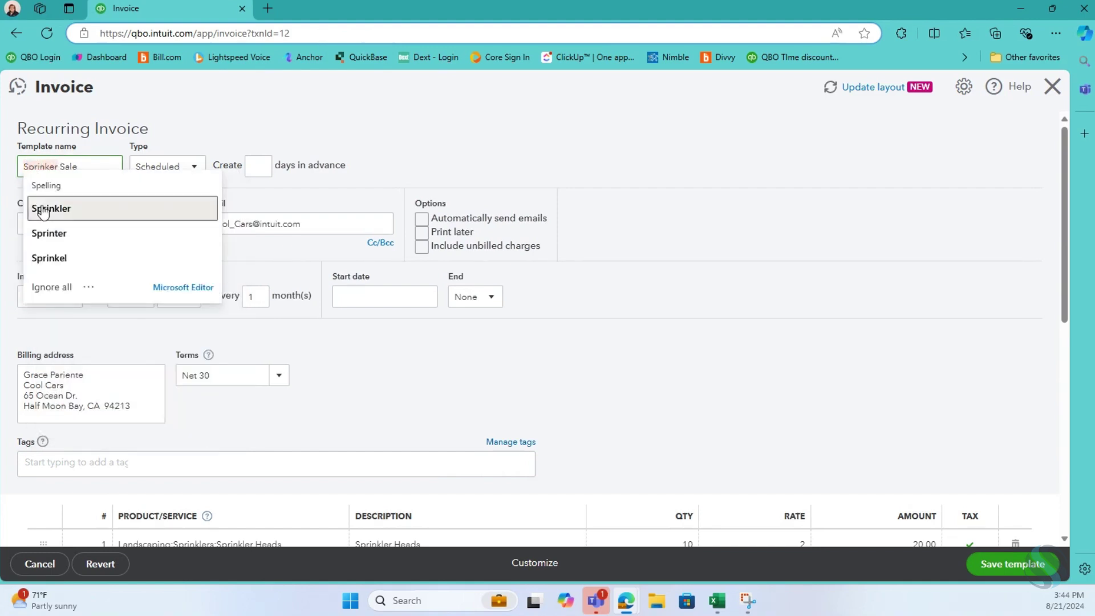
left_click(49, 207)
Set the template type to Unscheduled, review the customer email, and save the template.
left_click(194, 166)
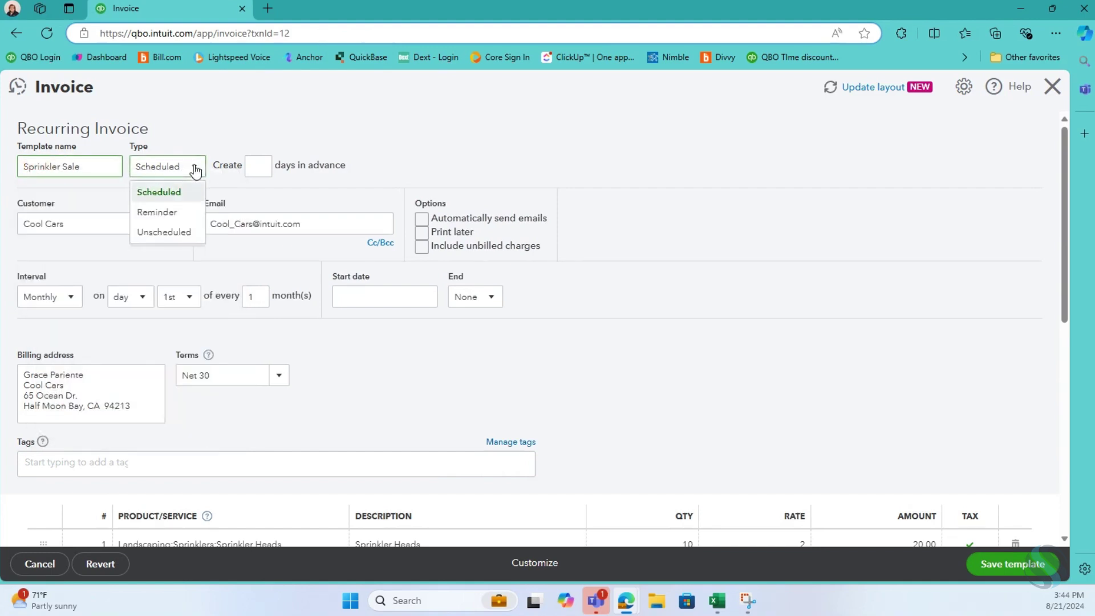
left_click(186, 233)
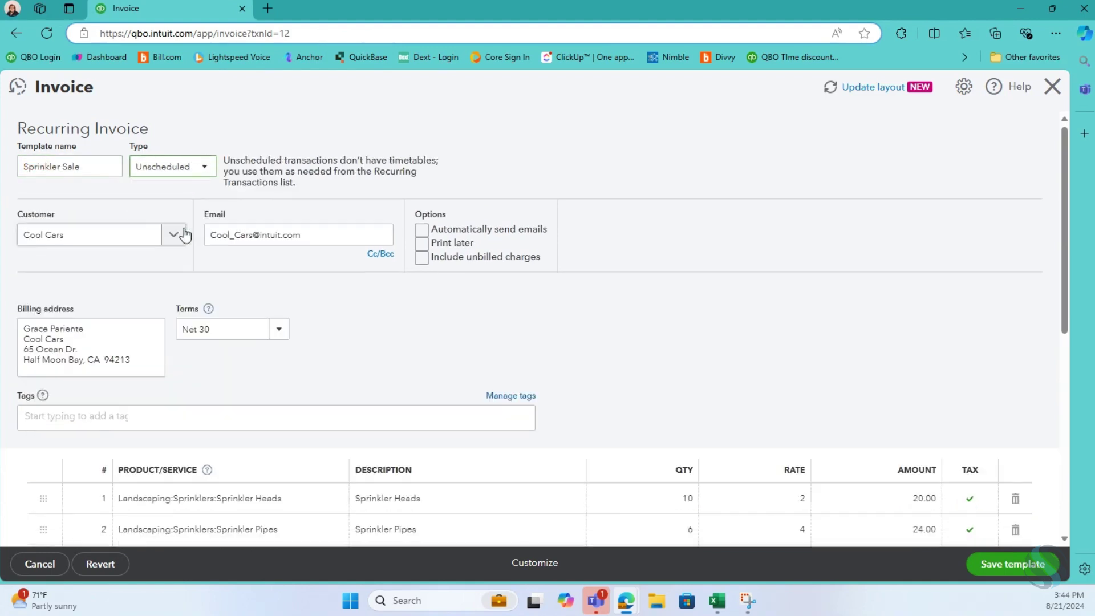
left_click(310, 230)
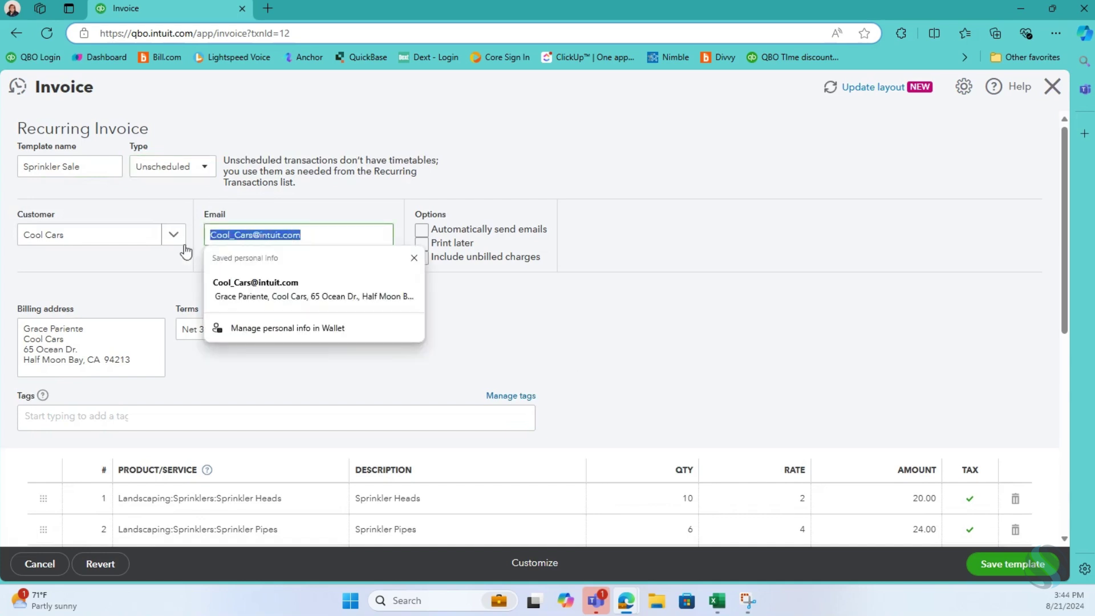
left_click(54, 320)
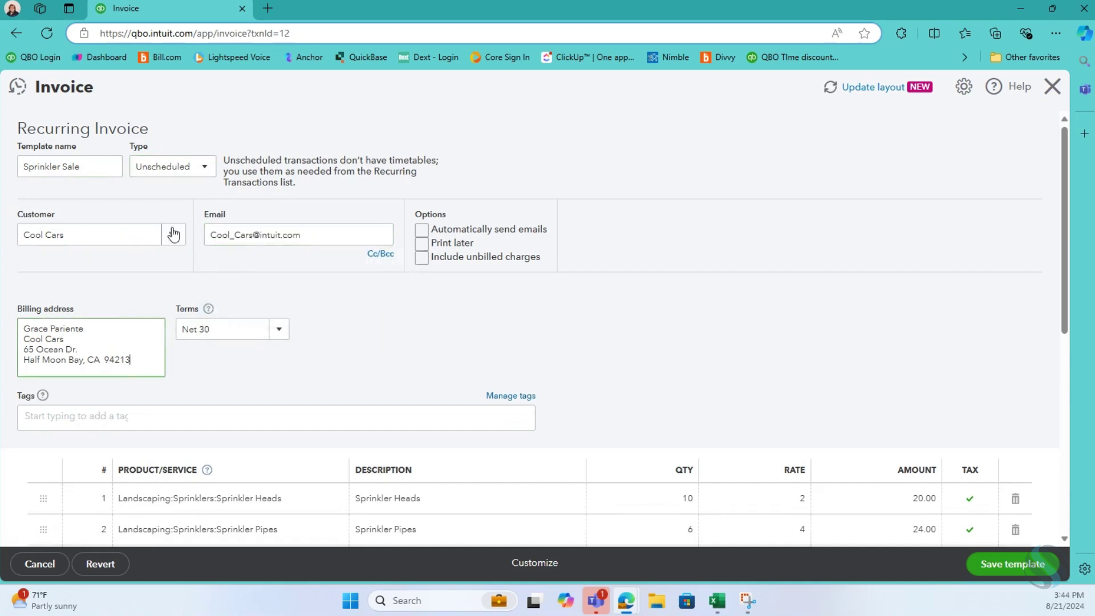
scroll(772, 413, "down", 3)
left_click(997, 564)
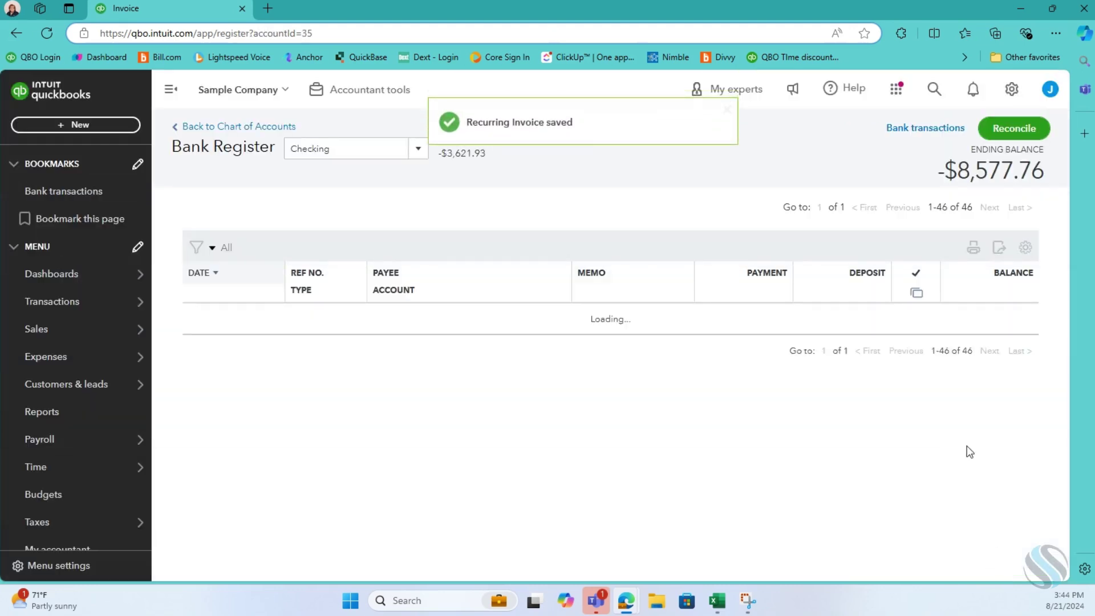
Go to Recurring transactions and start an invoice from the Sprinkler Sale template.
mouse_move(39, 285)
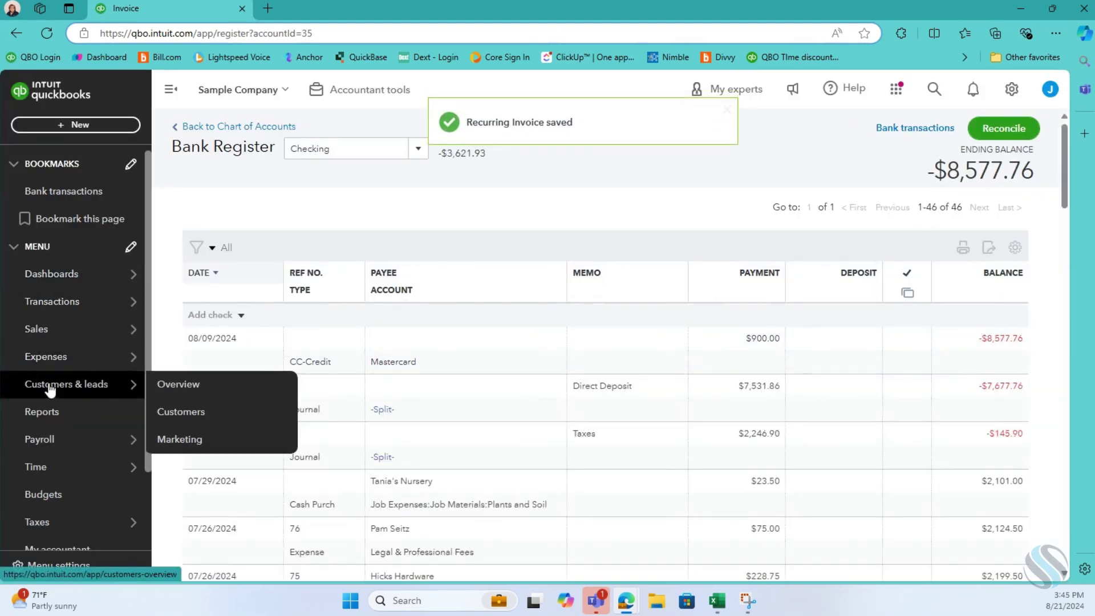
mouse_move(55, 307)
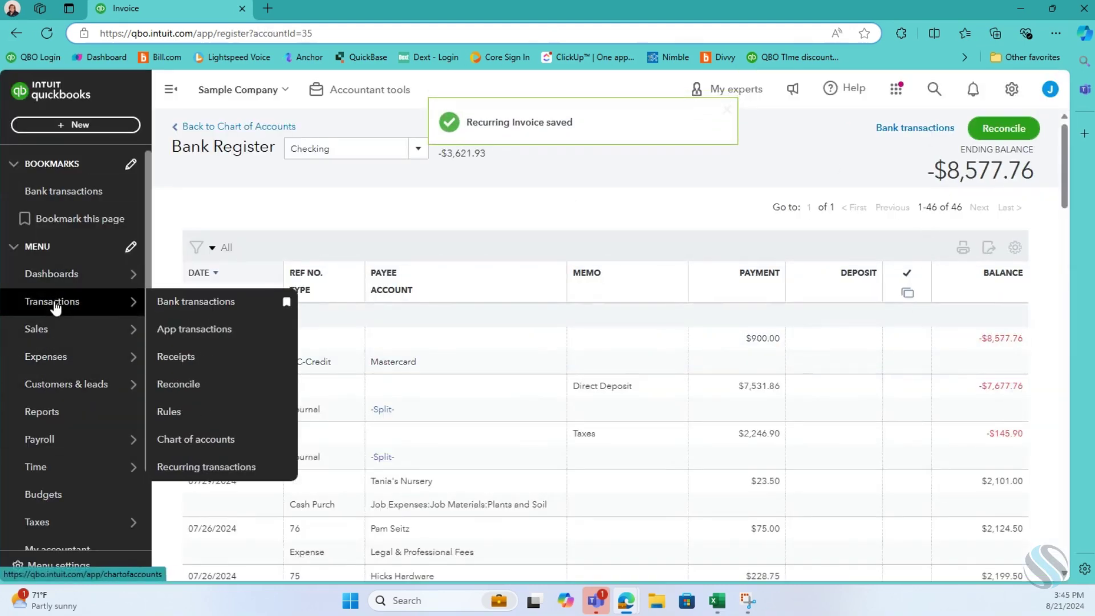
left_click(216, 468)
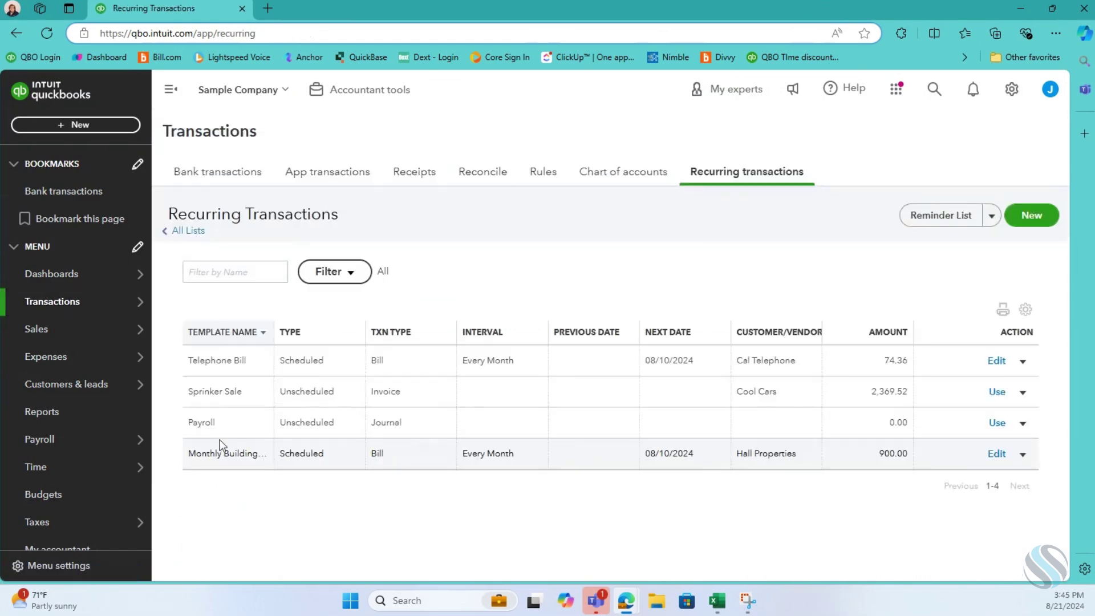
left_click(998, 394)
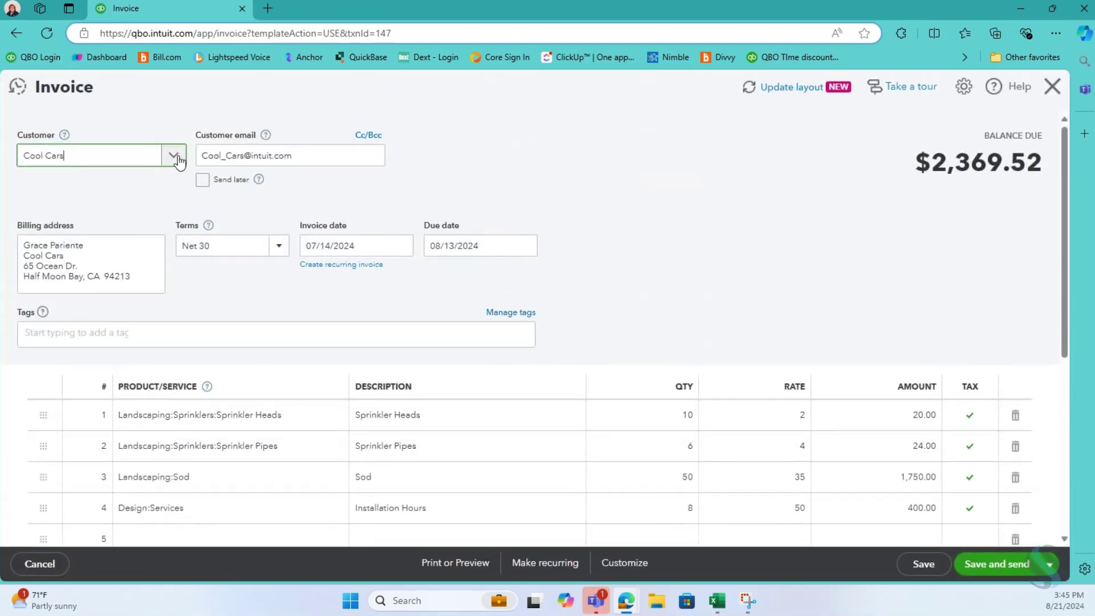
left_click(173, 156)
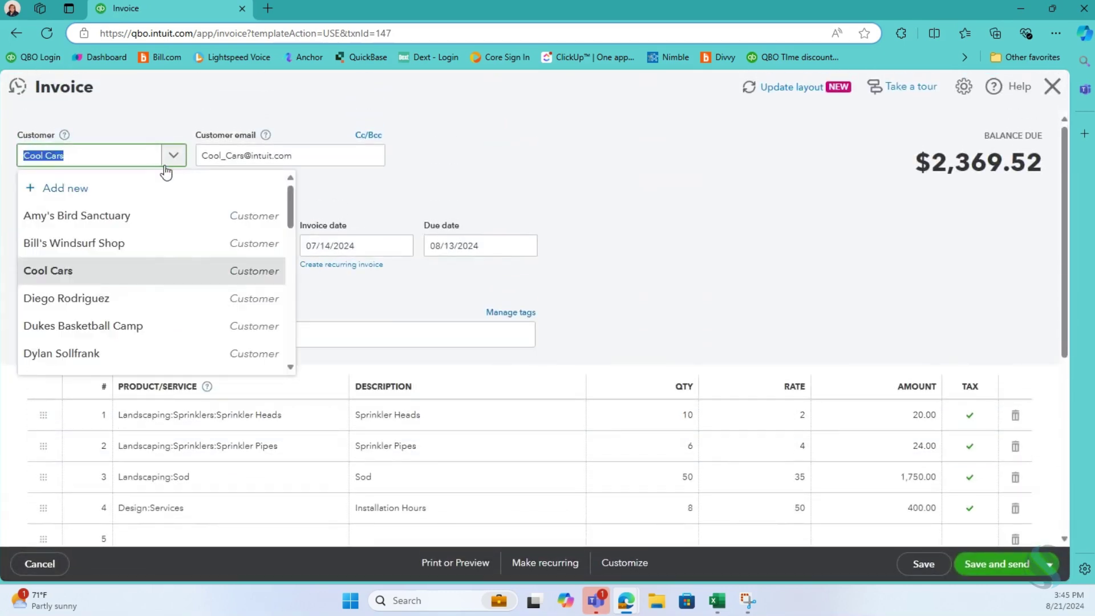
Bill Dukes Basketball Camp and set Sprinkler Heads quantity to 12 and Sod to 100.
left_click(116, 324)
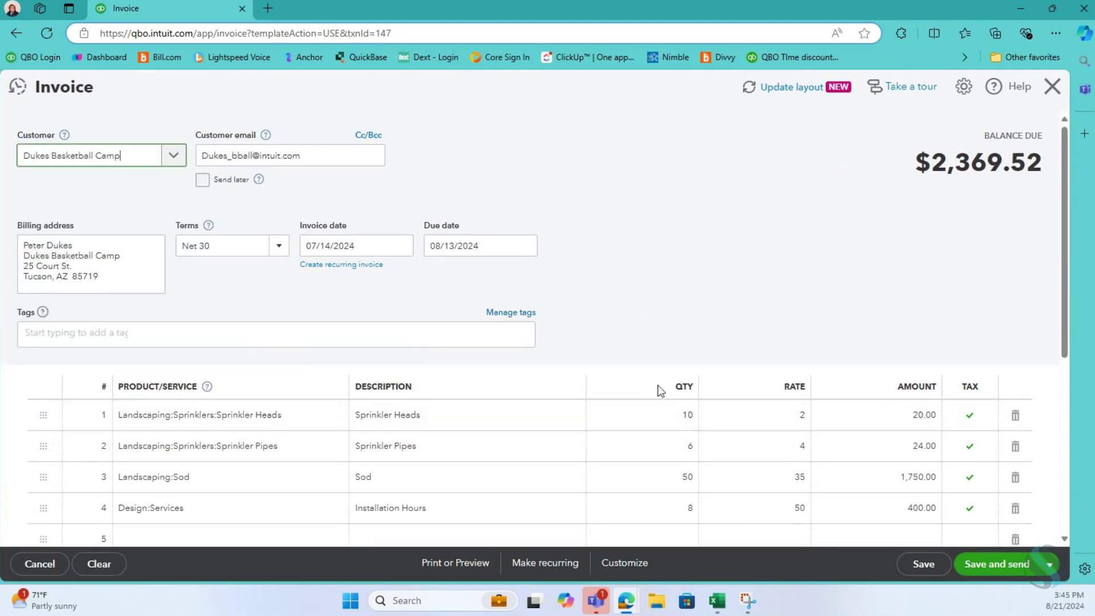
scroll(658, 385, "down", 3)
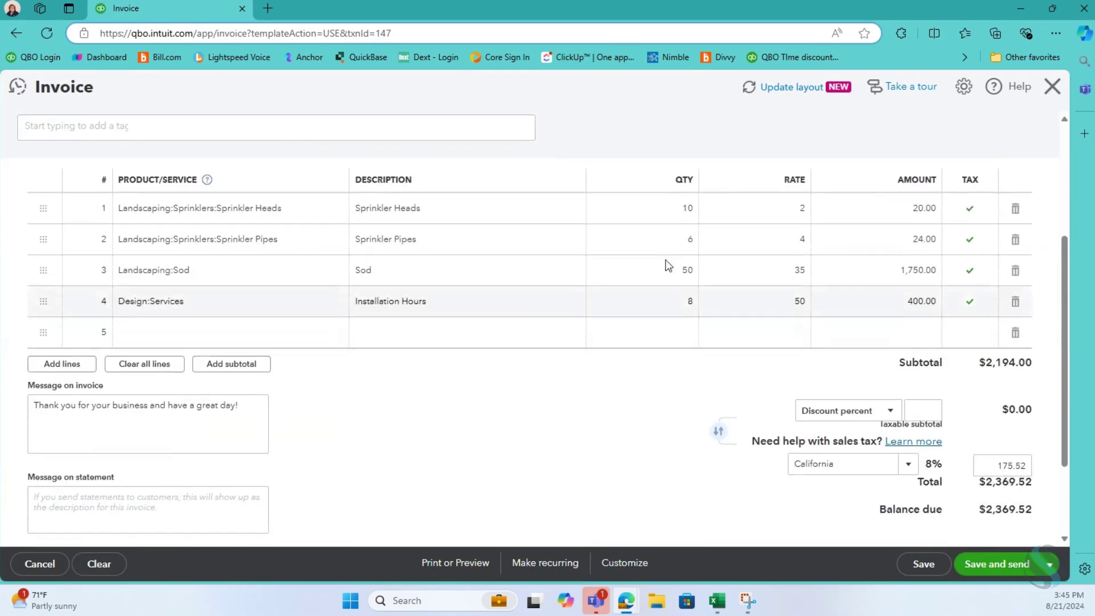
left_click(666, 210)
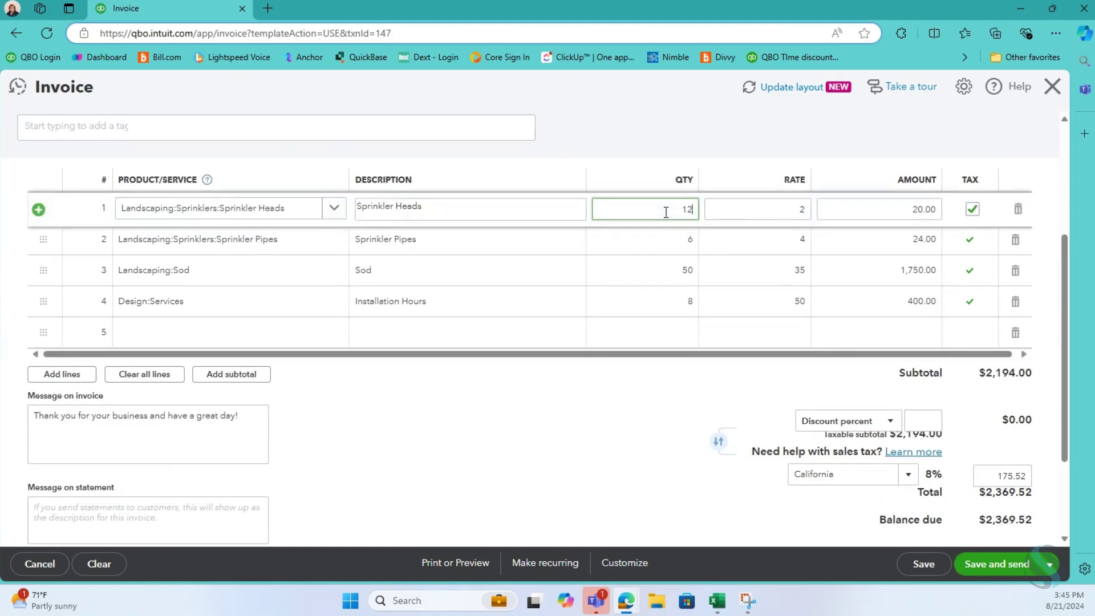
type("12")
left_click(664, 270)
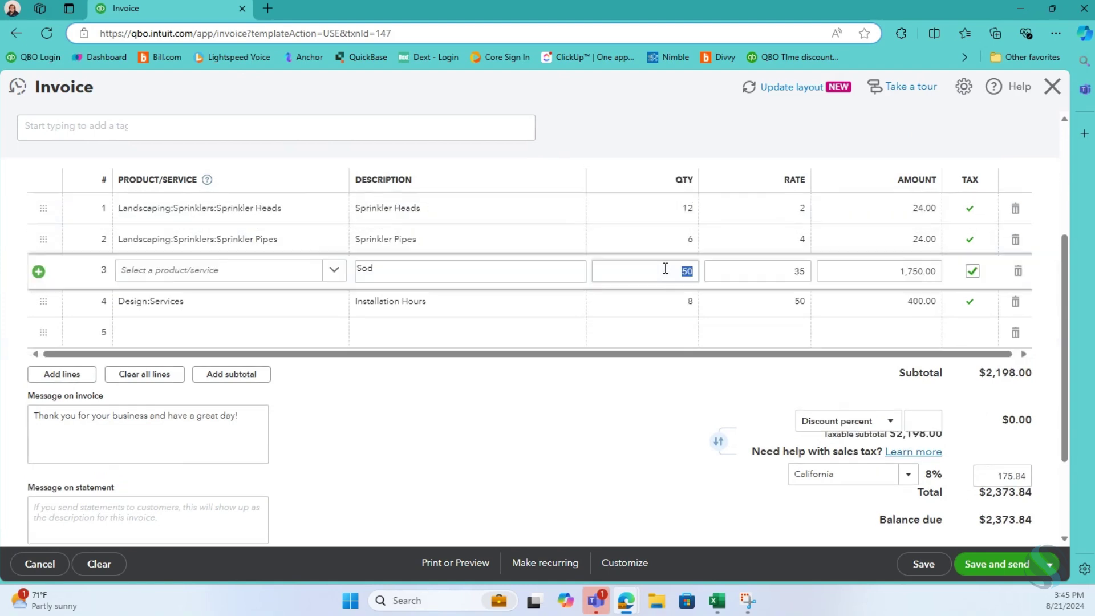
left_click(667, 332)
left_click(668, 332)
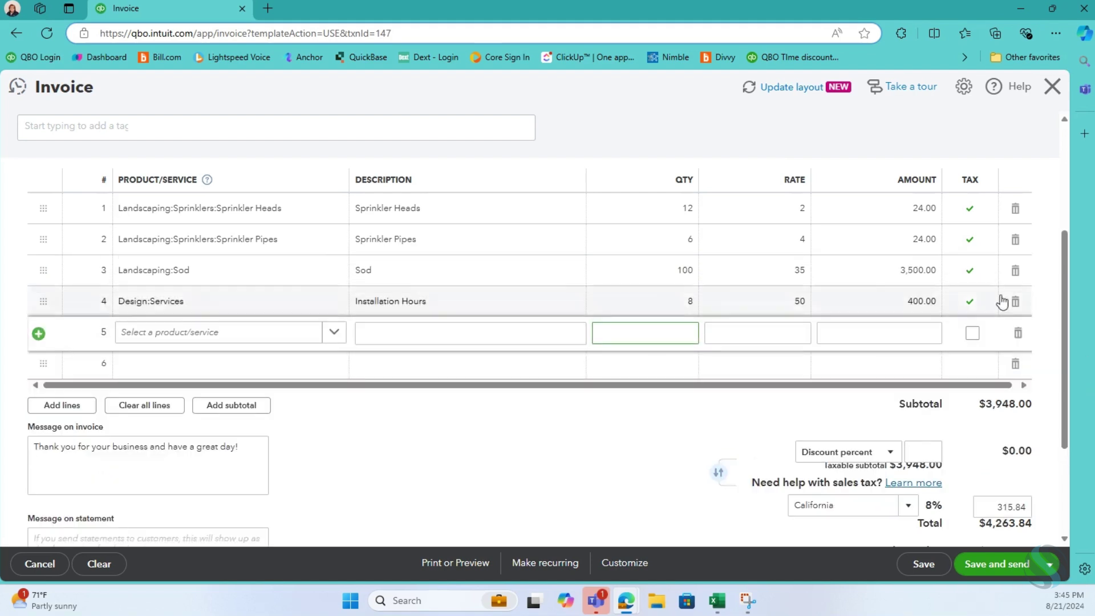
scroll(684, 476, "down", 2)
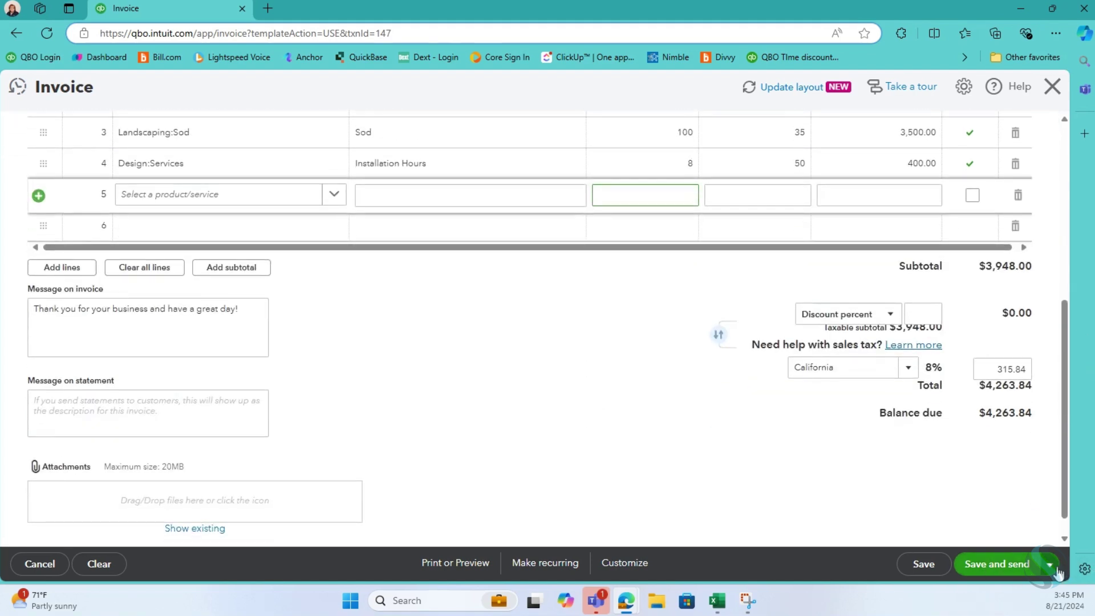
left_click(1050, 564)
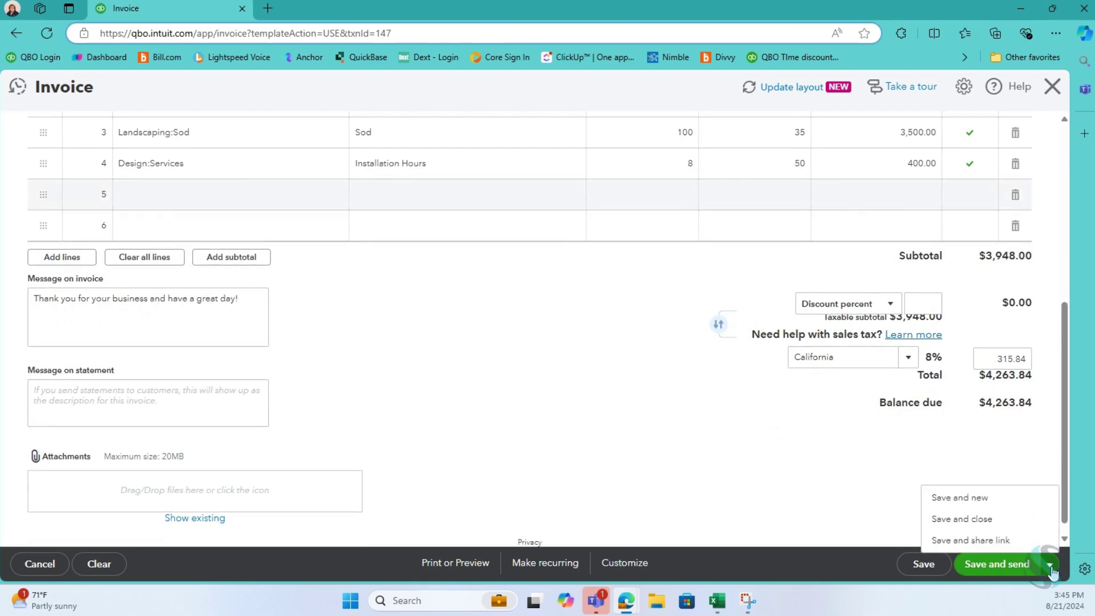
Try saving the invoice via Save and send, then Save, which fails with a date error.
left_click(989, 568)
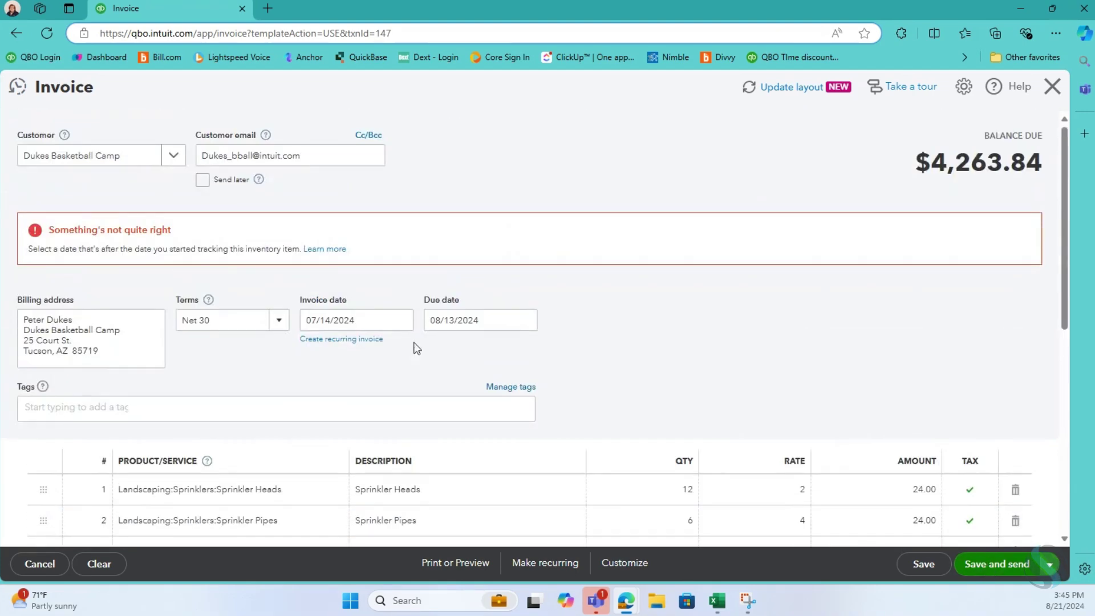
scroll(823, 390, "down", 6)
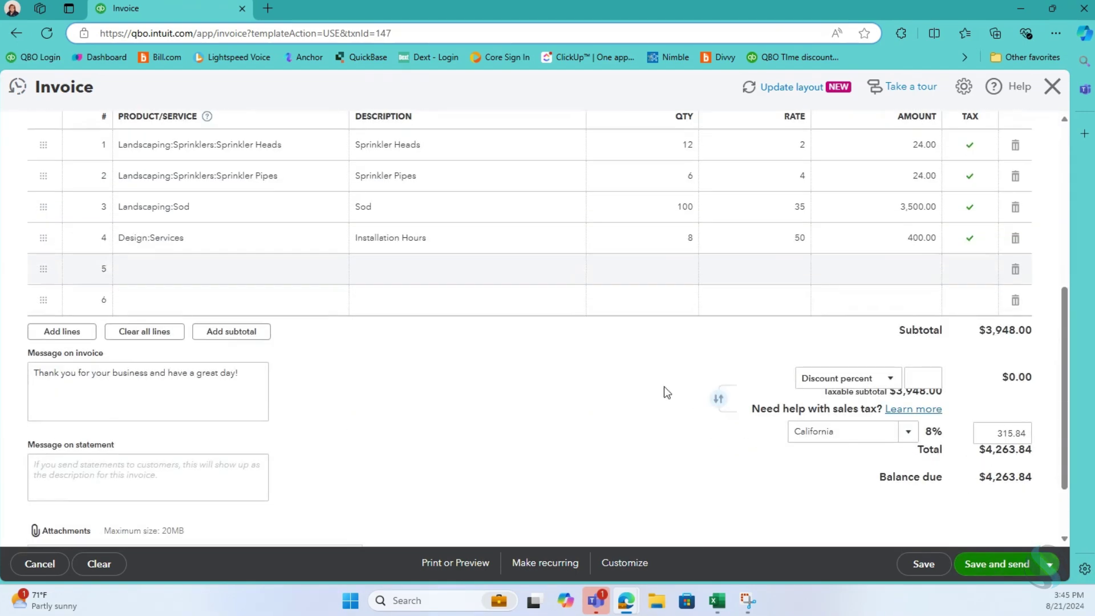
scroll(664, 385, "up", 5)
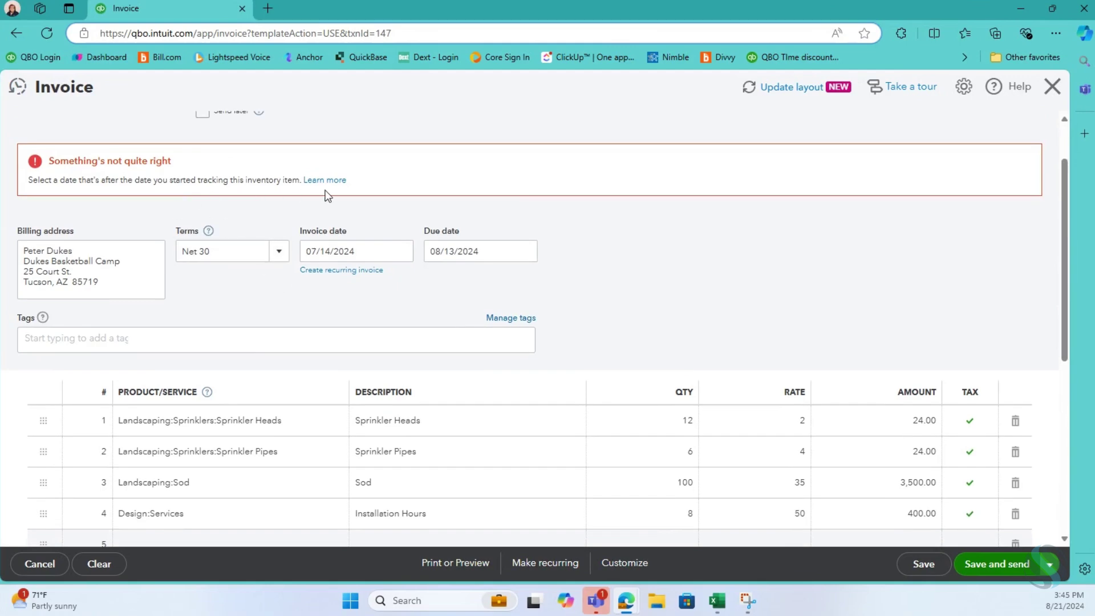
scroll(686, 359, "down", 5)
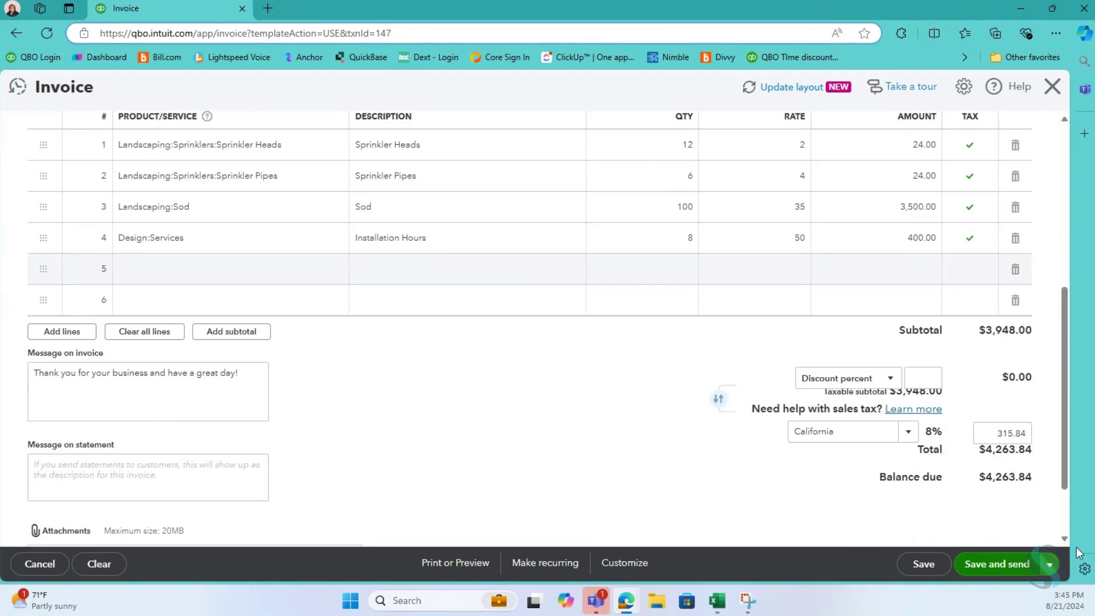
left_click(923, 565)
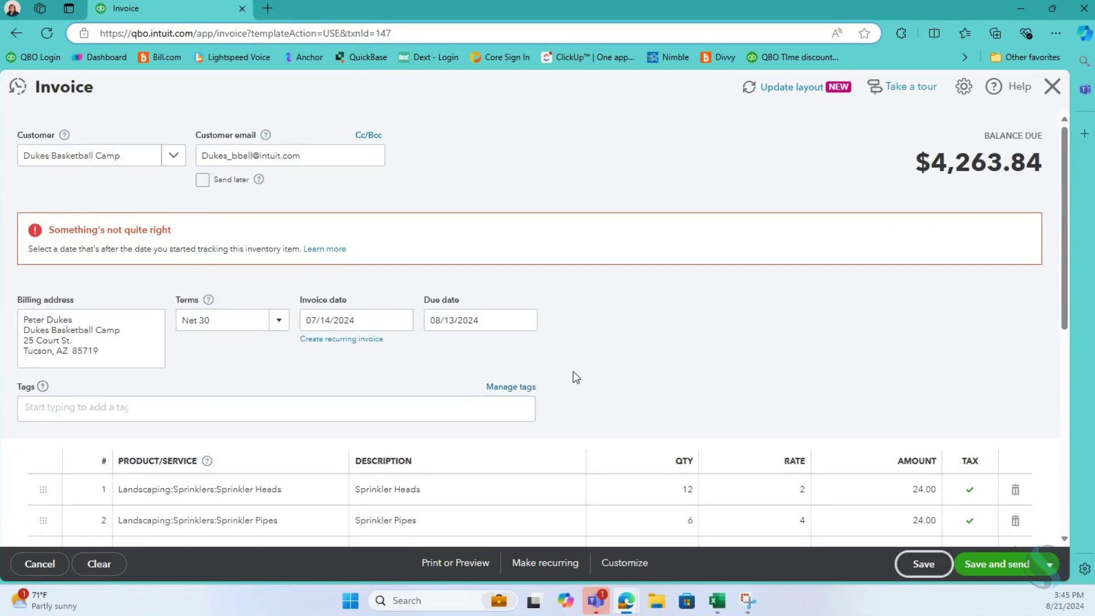
Reduce the Sod quantity back to 50, bringing the subtotal to $2,198.00.
scroll(634, 371, "down", 4)
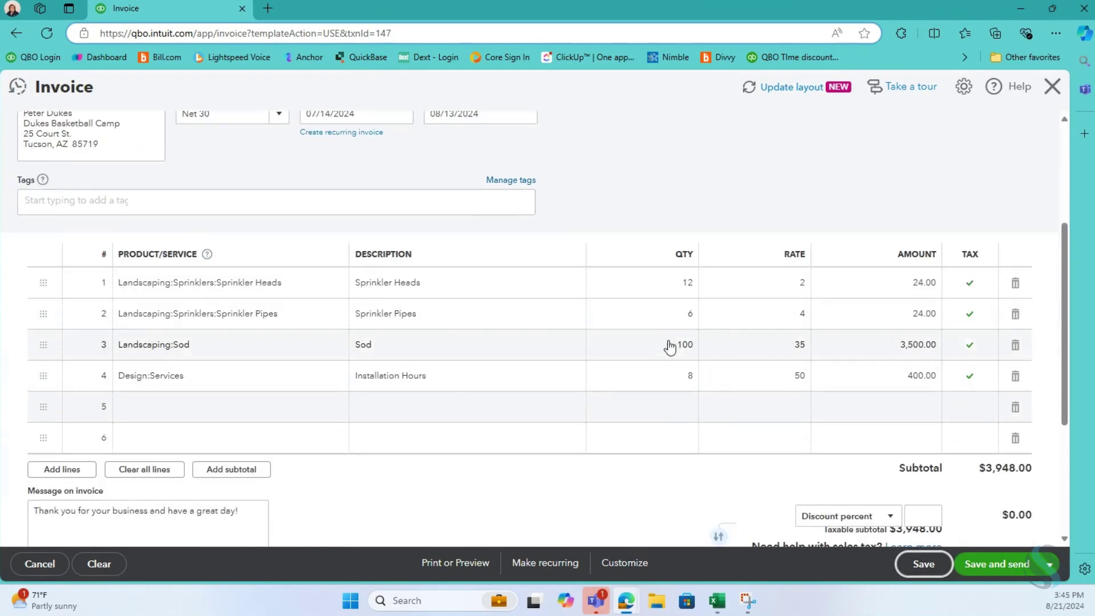
left_click(668, 347)
type("50")
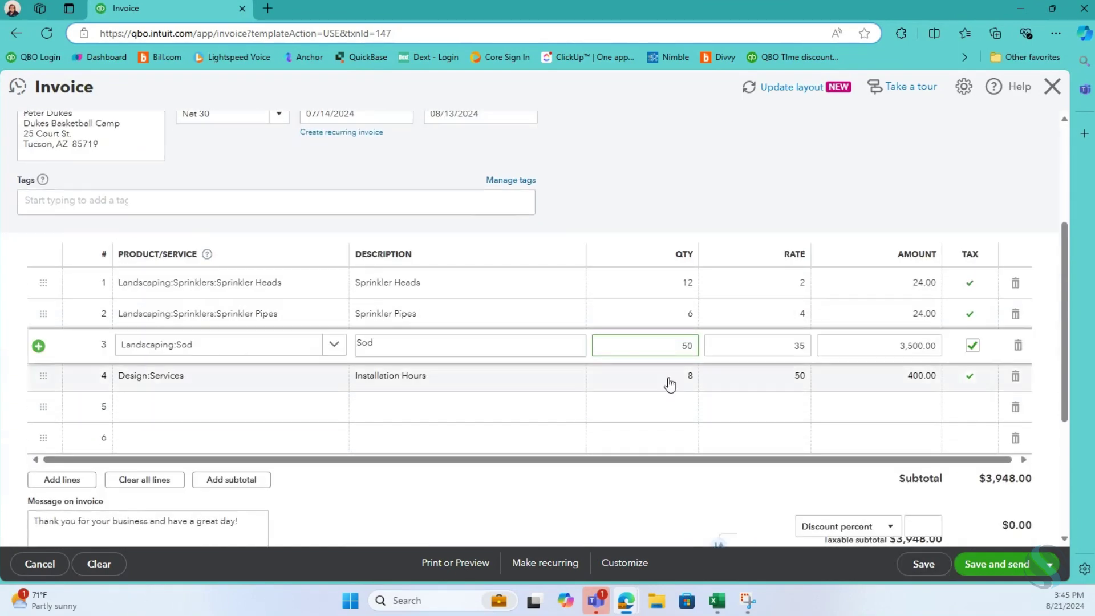
left_click(653, 410)
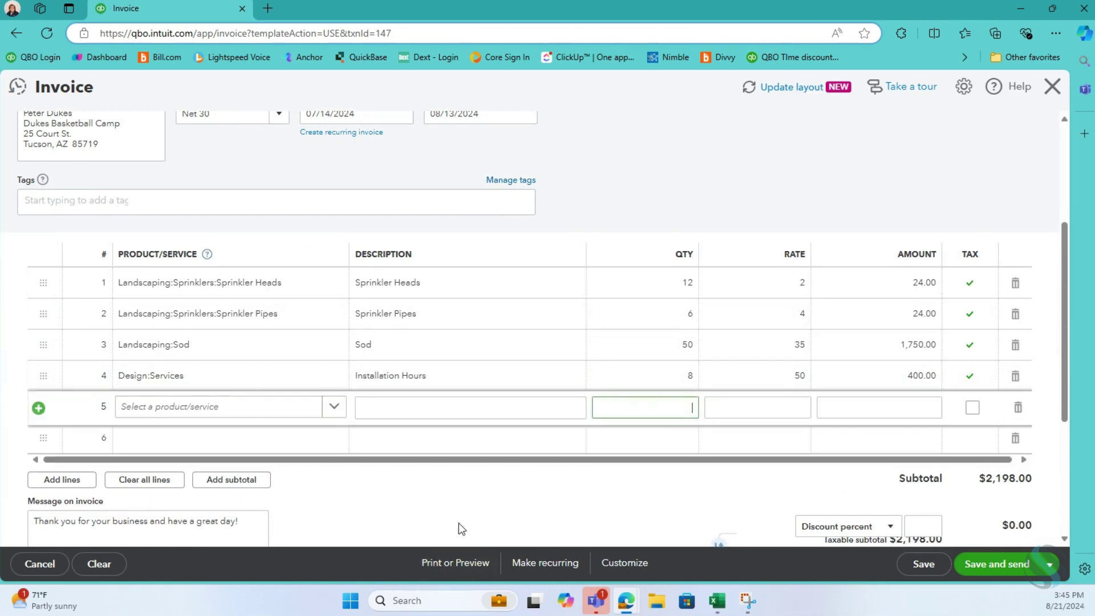